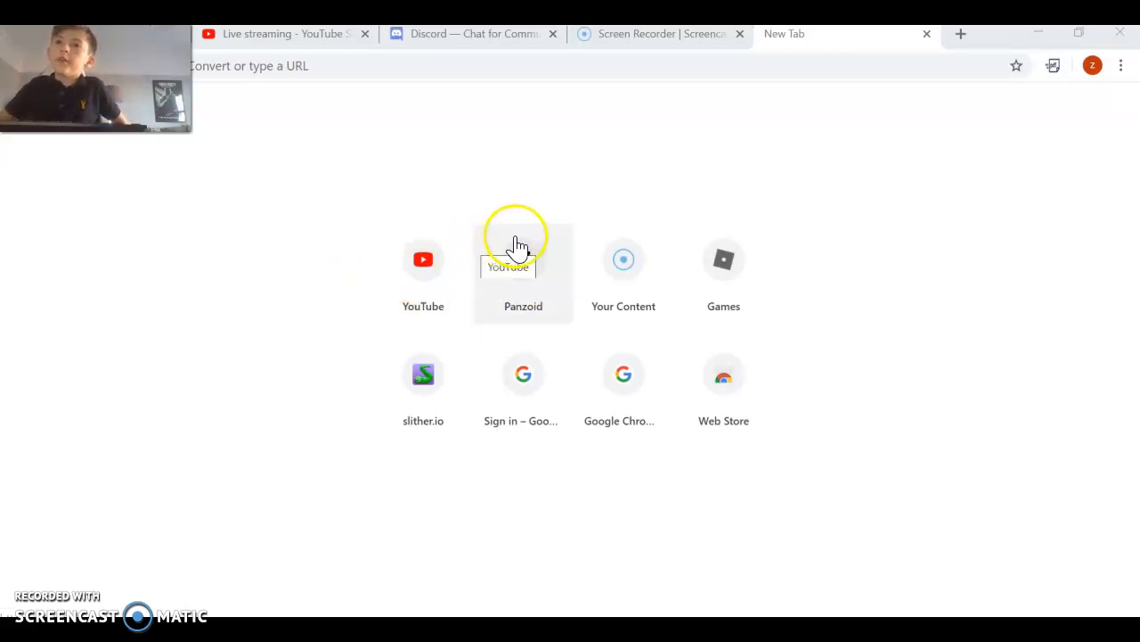
- Open the Panzoid site and launch its Clipmaker animation tool
{"action": "left_click", "coordinate": [522, 259]}
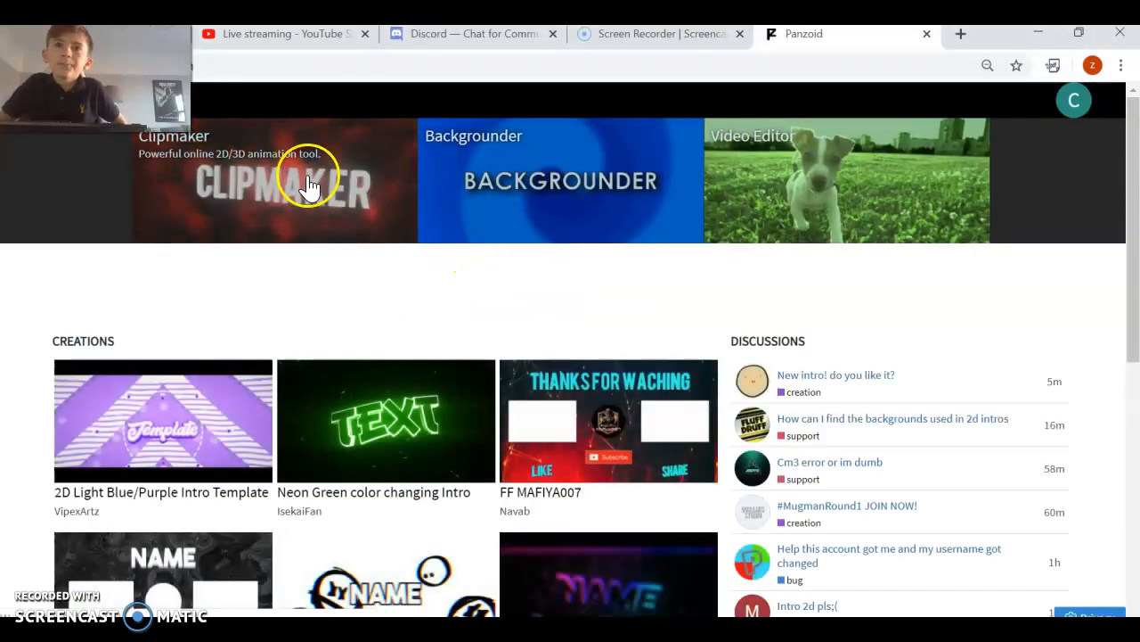
{"action": "scroll", "coordinate": [255, 273], "scroll_direction": "down", "scroll_amount": 4}
{"action": "scroll", "coordinate": [369, 349], "scroll_direction": "up", "scroll_amount": 4}
{"action": "scroll", "coordinate": [407, 330], "scroll_direction": "down", "scroll_amount": 5}
{"action": "scroll", "coordinate": [407, 331], "scroll_direction": "up", "scroll_amount": 4}
{"action": "scroll", "coordinate": [262, 262], "scroll_direction": "up", "scroll_amount": 1}
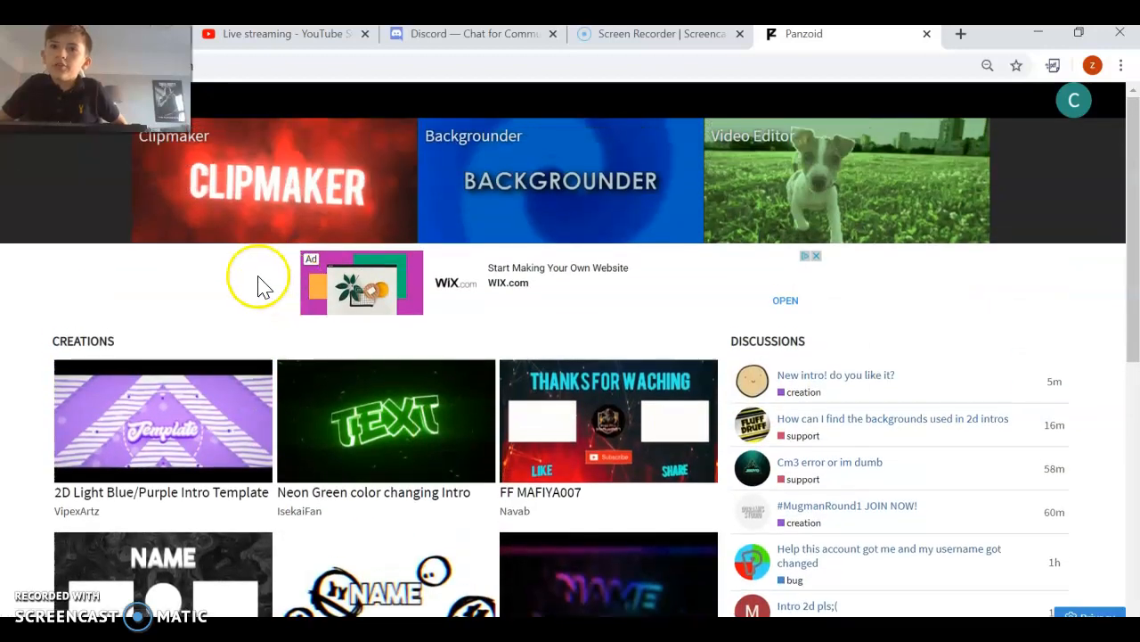
{"action": "left_click", "coordinate": [276, 191]}
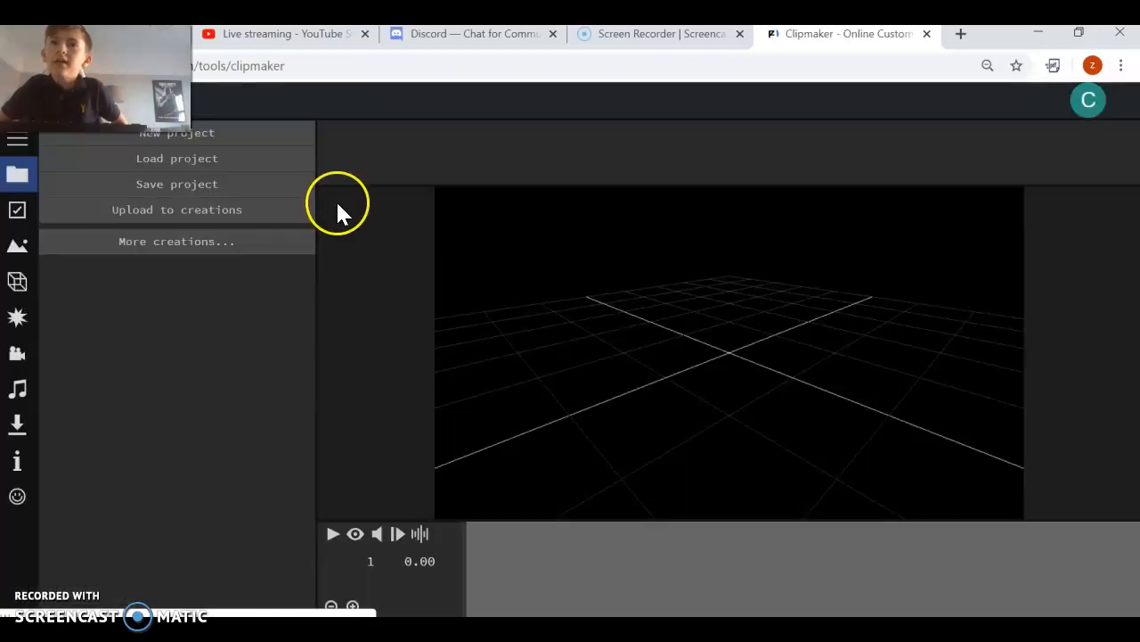
{"action": "left_click_drag", "start_coordinate": [626, 338], "coordinate": [1033, 242]}
{"action": "left_click_drag", "start_coordinate": [750, 322], "coordinate": [1114, 319]}
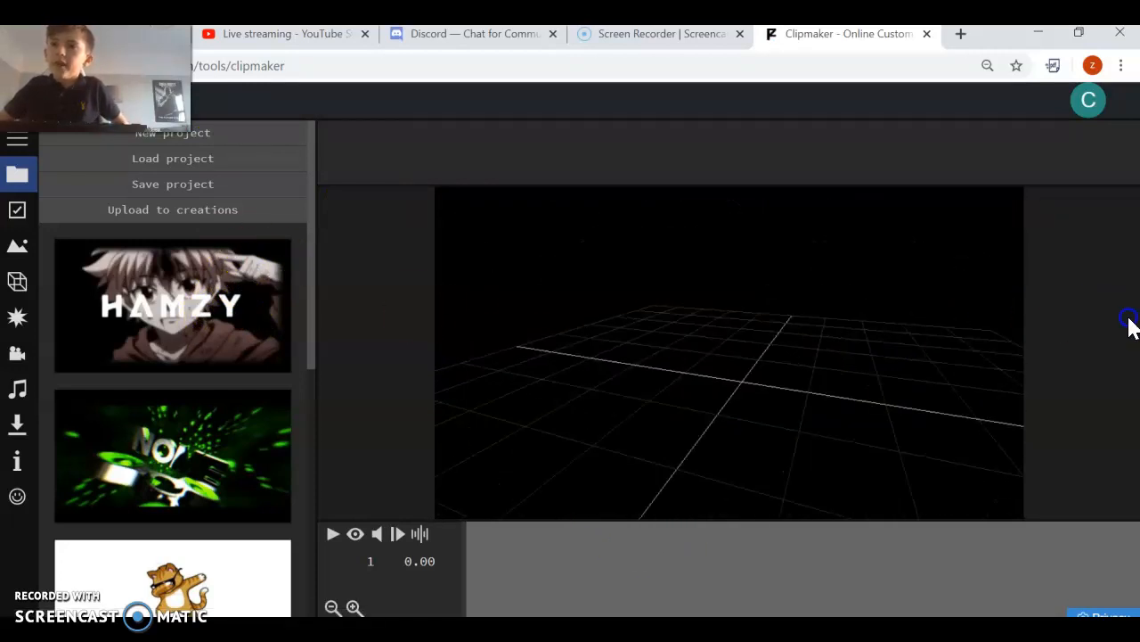
{"action": "left_click_drag", "start_coordinate": [898, 336], "coordinate": [626, 346]}
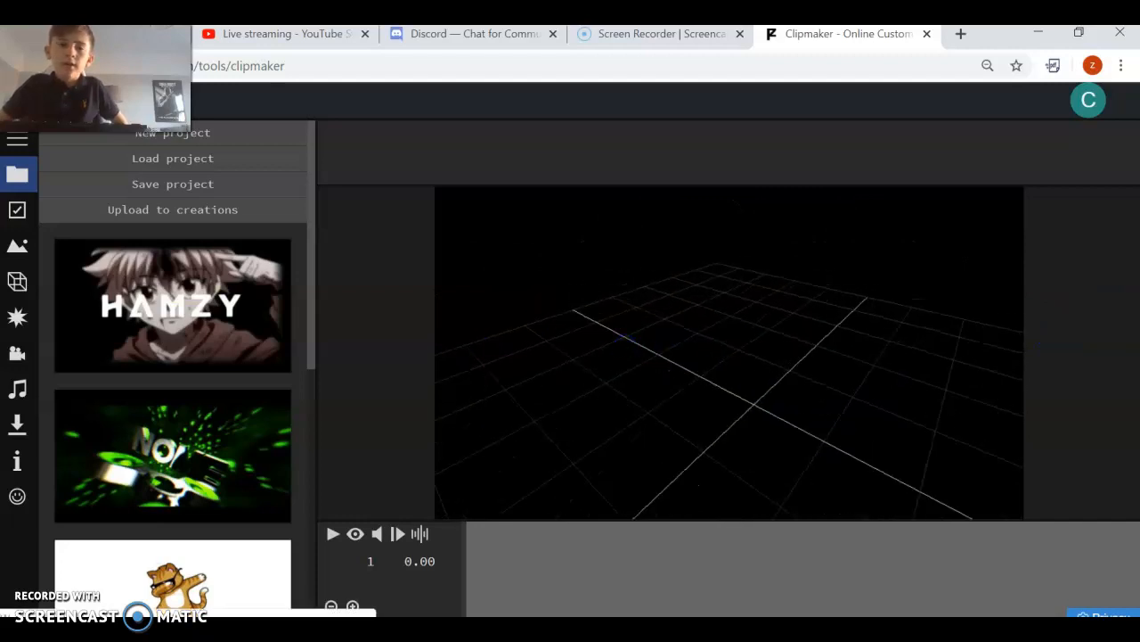
- Browse the suggested template thumbnails in the project list and open the page with more creations
{"action": "scroll", "coordinate": [173, 311], "scroll_direction": "down", "scroll_amount": 5}
{"action": "scroll", "coordinate": [166, 301], "scroll_direction": "up", "scroll_amount": 3}
{"action": "scroll", "coordinate": [171, 295], "scroll_direction": "down", "scroll_amount": 3}
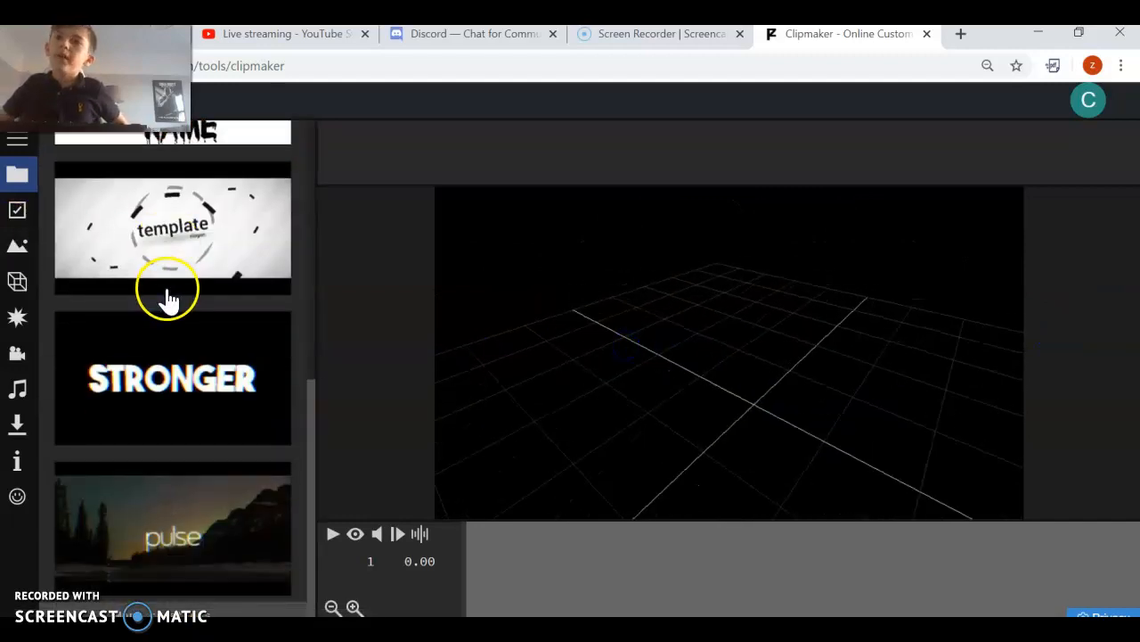
{"action": "scroll", "coordinate": [189, 407], "scroll_direction": "up", "scroll_amount": 1}
{"action": "scroll", "coordinate": [187, 403], "scroll_direction": "up", "scroll_amount": 5}
{"action": "scroll", "coordinate": [211, 339], "scroll_direction": "down", "scroll_amount": 1}
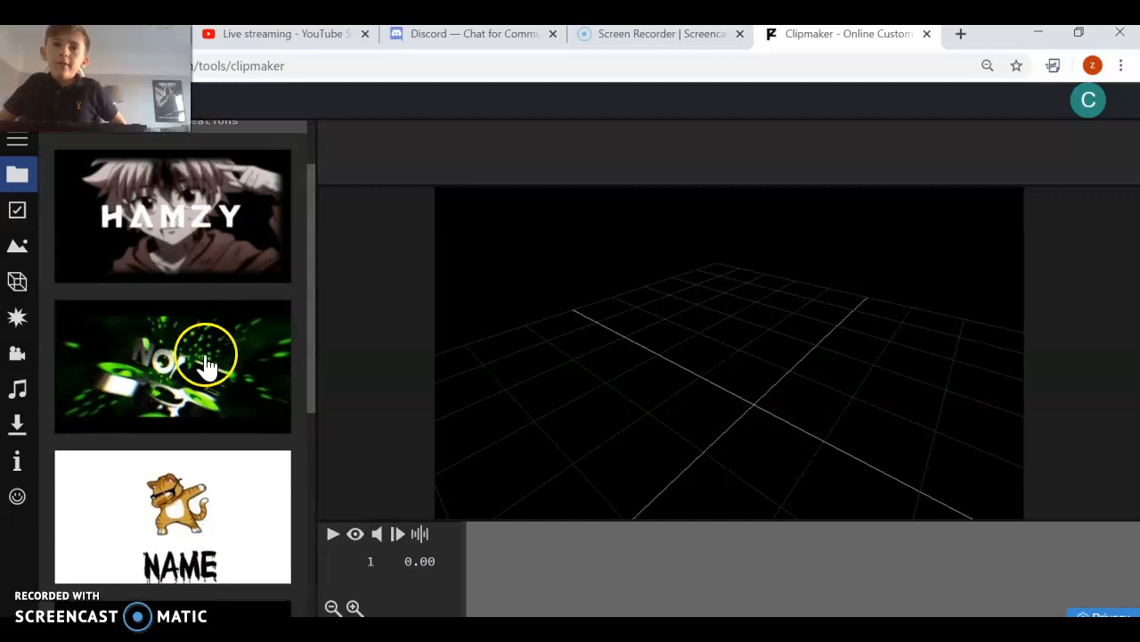
{"action": "scroll", "coordinate": [204, 369], "scroll_direction": "down", "scroll_amount": 4}
{"action": "scroll", "coordinate": [203, 368], "scroll_direction": "down", "scroll_amount": 1}
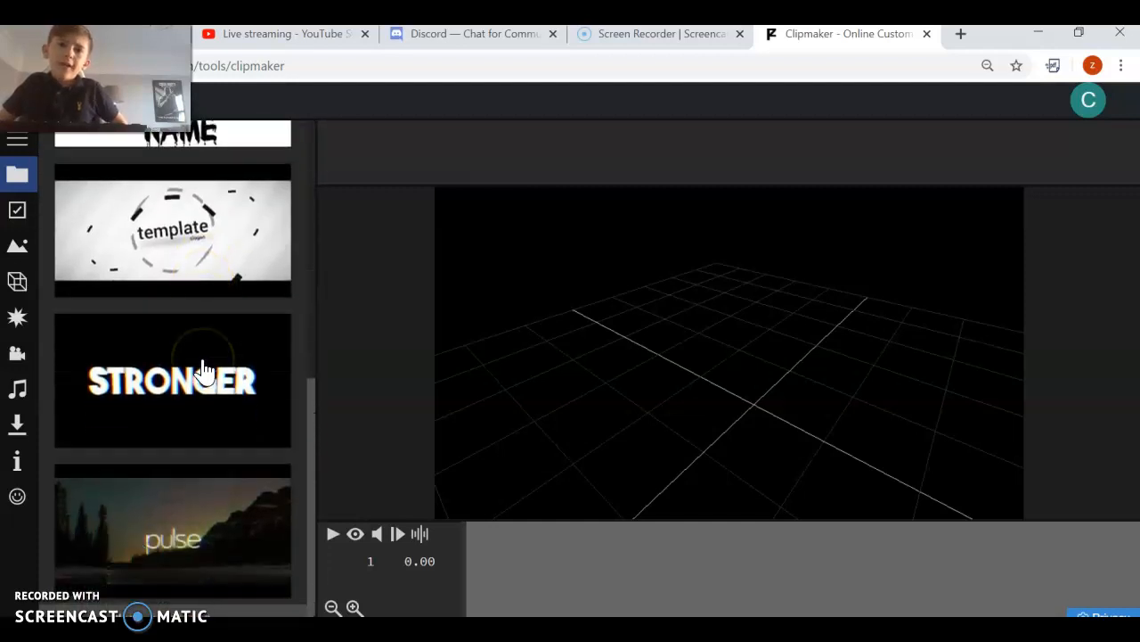
{"action": "left_click", "coordinate": [170, 609]}
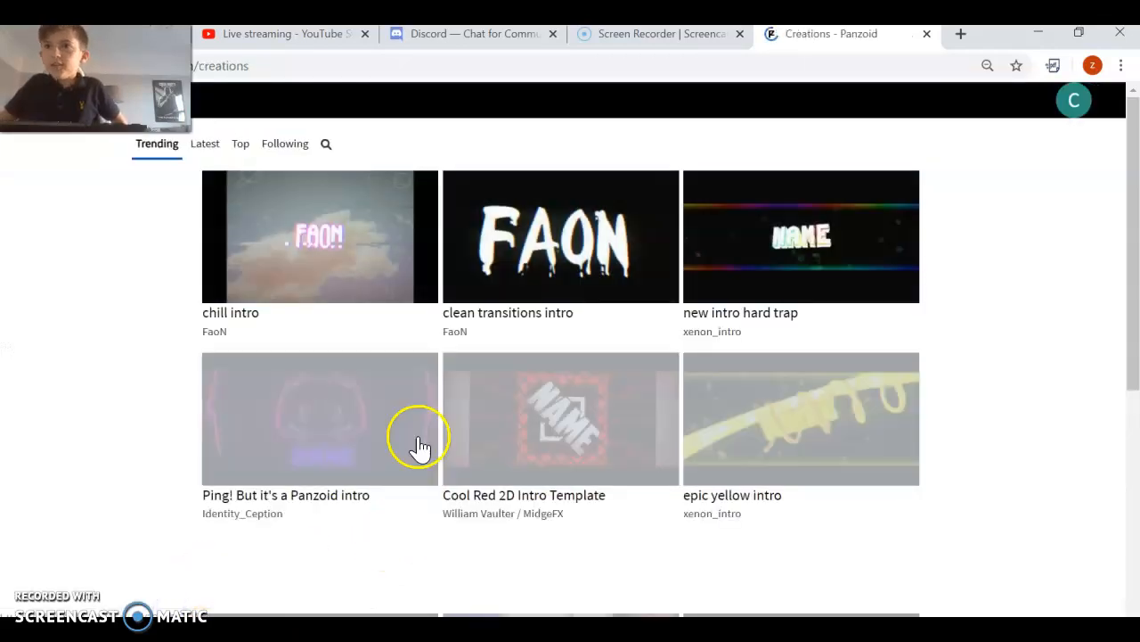
- Browse the trending creations gallery for an intro template to use
{"action": "scroll", "coordinate": [548, 303], "scroll_direction": "down", "scroll_amount": 2}
{"action": "scroll", "coordinate": [551, 312], "scroll_direction": "down", "scroll_amount": 8}
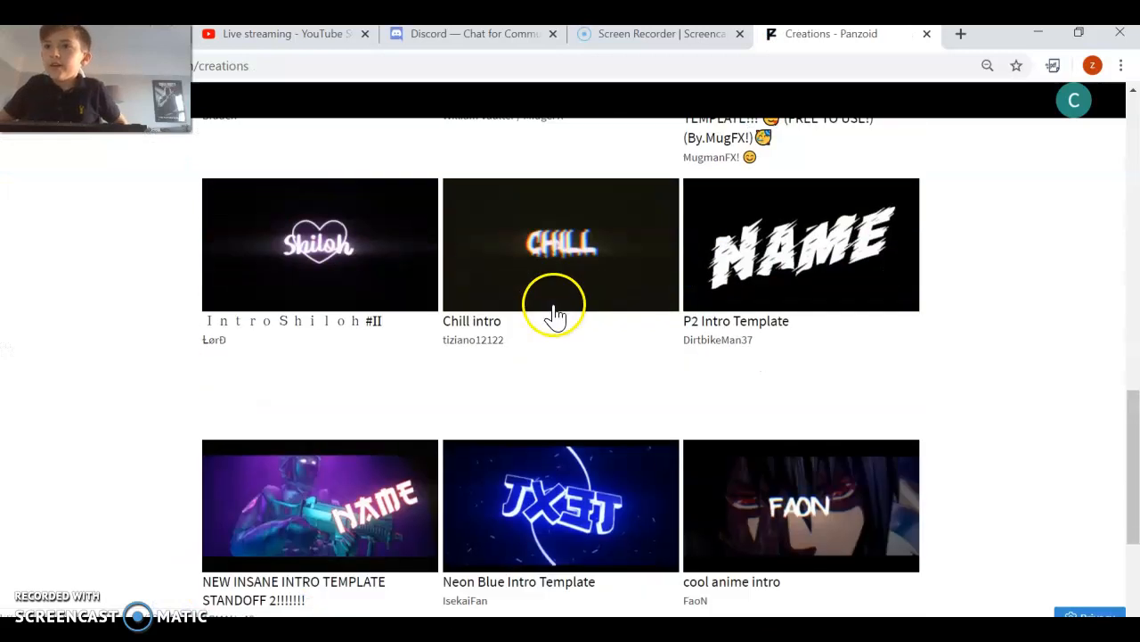
{"action": "scroll", "coordinate": [547, 303], "scroll_direction": "down", "scroll_amount": 3}
{"action": "scroll", "coordinate": [547, 303], "scroll_direction": "up", "scroll_amount": 12}
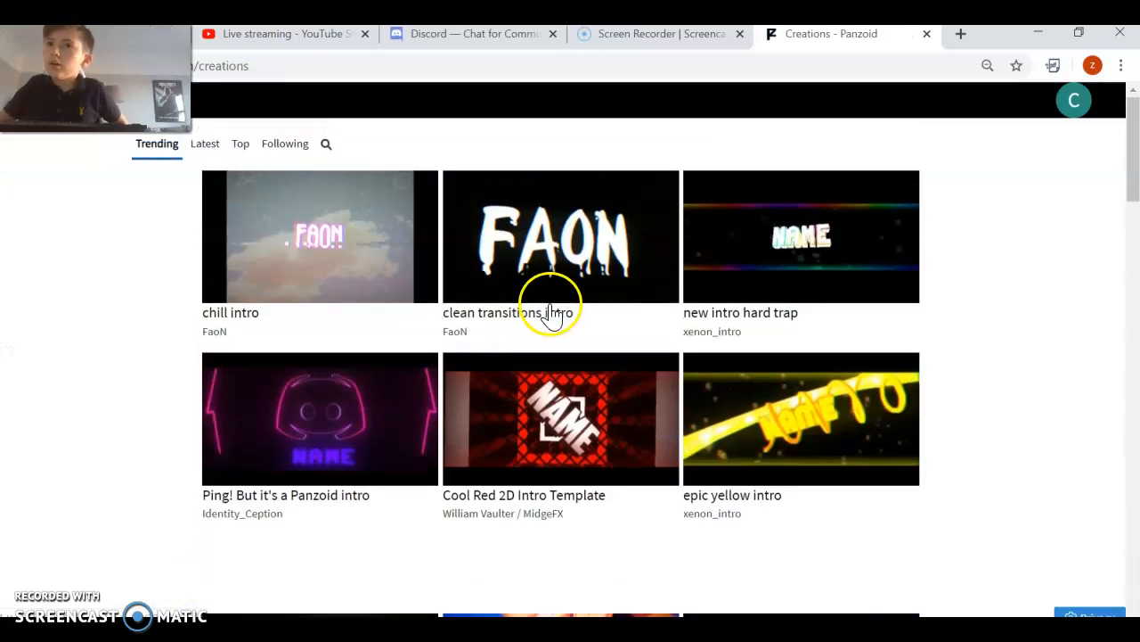
{"action": "left_click", "coordinate": [325, 153]}
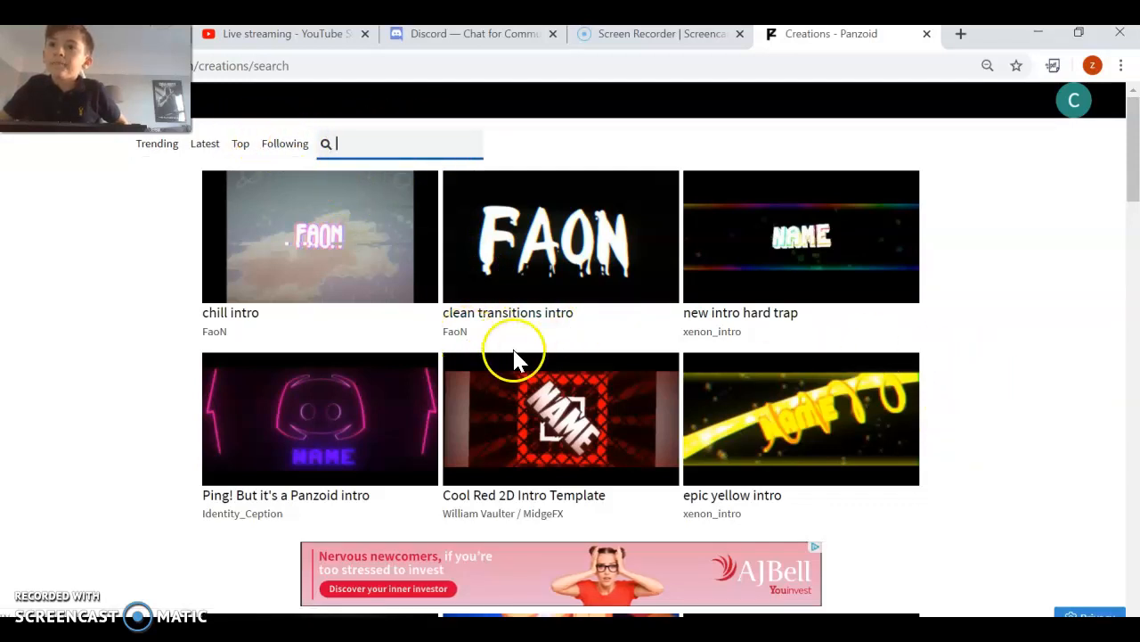
{"action": "scroll", "coordinate": [763, 504], "scroll_direction": "down", "scroll_amount": 2}
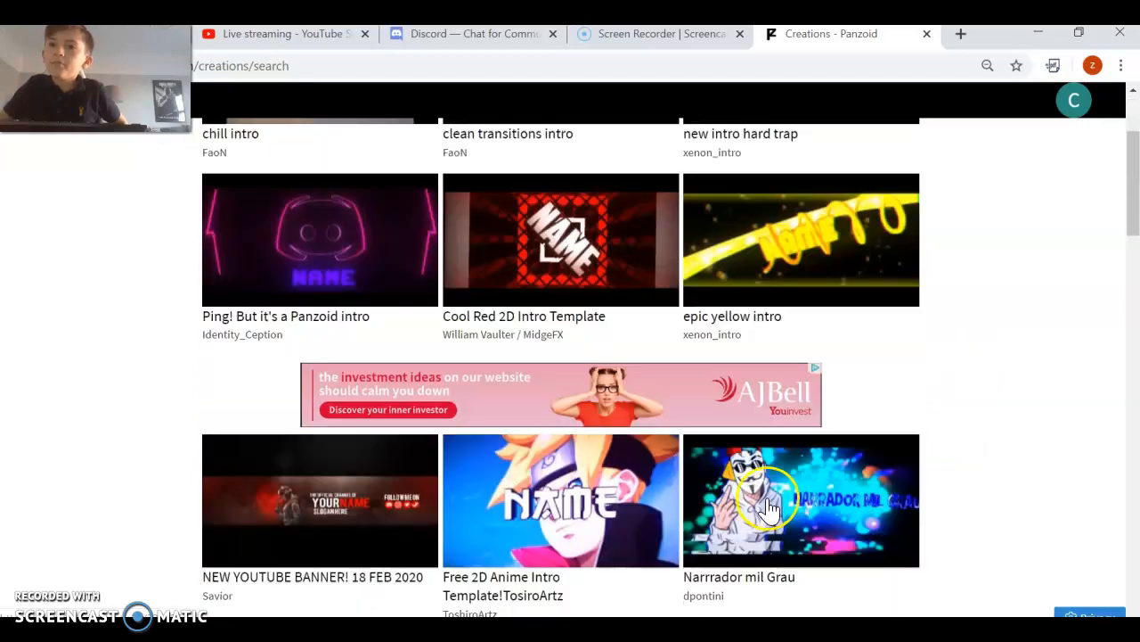
{"action": "scroll", "coordinate": [419, 301], "scroll_direction": "down", "scroll_amount": 5}
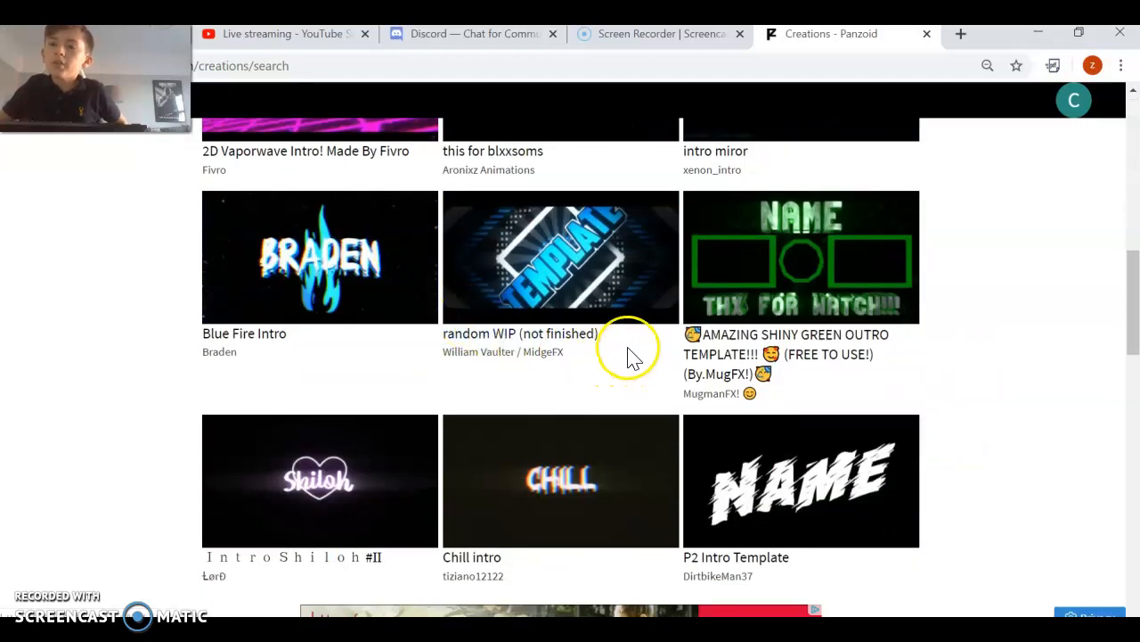
{"action": "scroll", "coordinate": [562, 319], "scroll_direction": "up", "scroll_amount": 1}
{"action": "scroll", "coordinate": [557, 319], "scroll_direction": "down", "scroll_amount": 1}
{"action": "scroll", "coordinate": [557, 325], "scroll_direction": "down", "scroll_amount": 7}
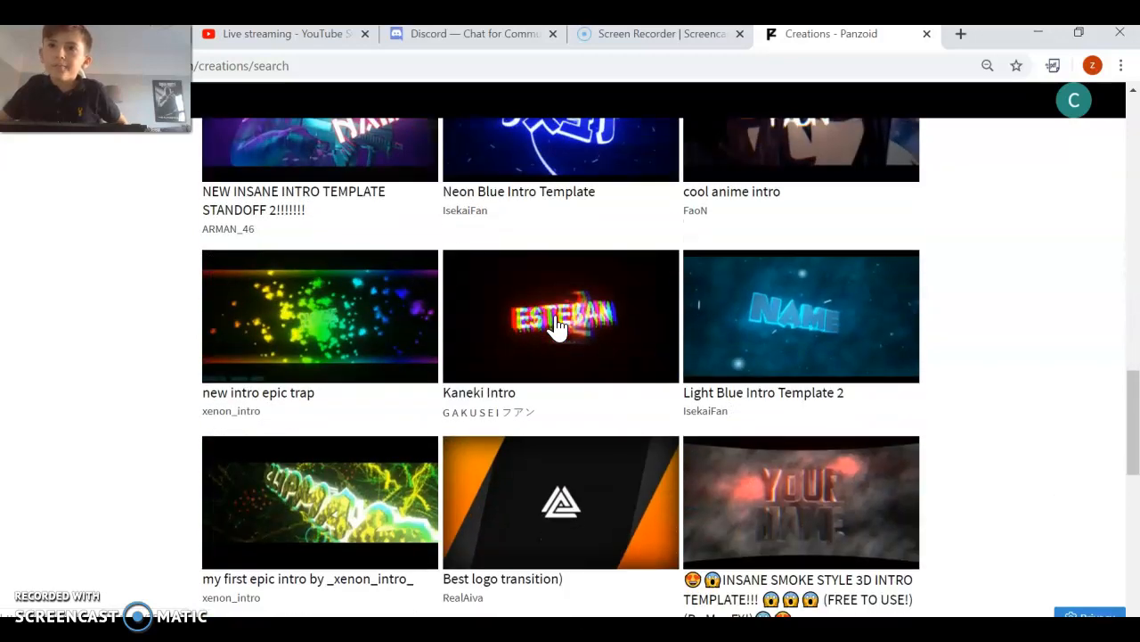
{"action": "scroll", "coordinate": [552, 346], "scroll_direction": "up", "scroll_amount": 8}
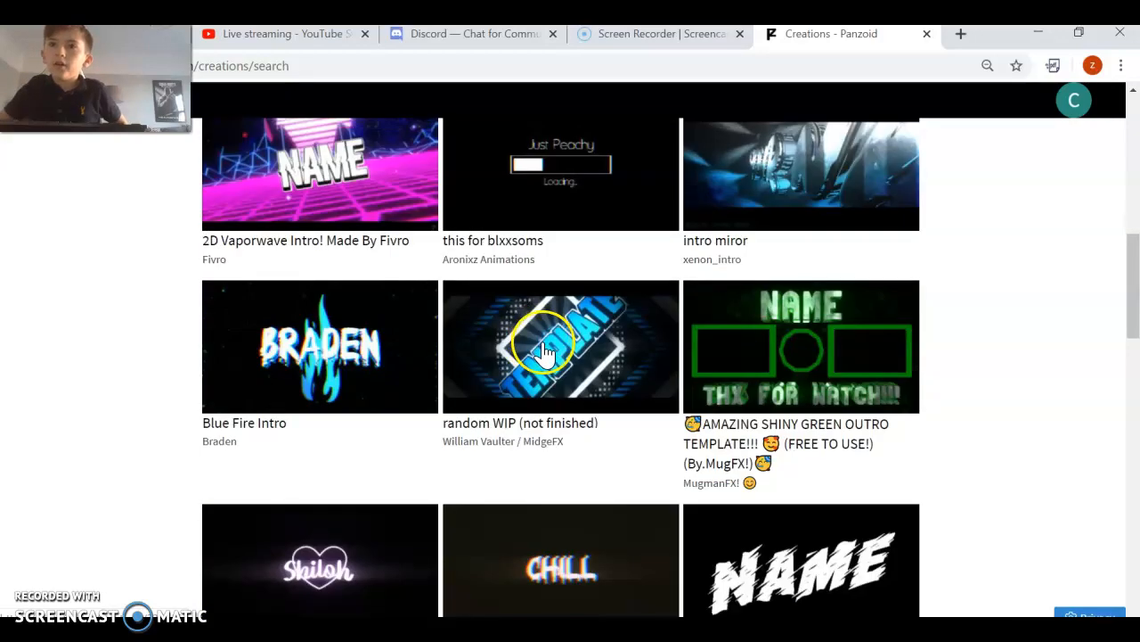
{"action": "scroll", "coordinate": [545, 352], "scroll_direction": "up", "scroll_amount": 1}
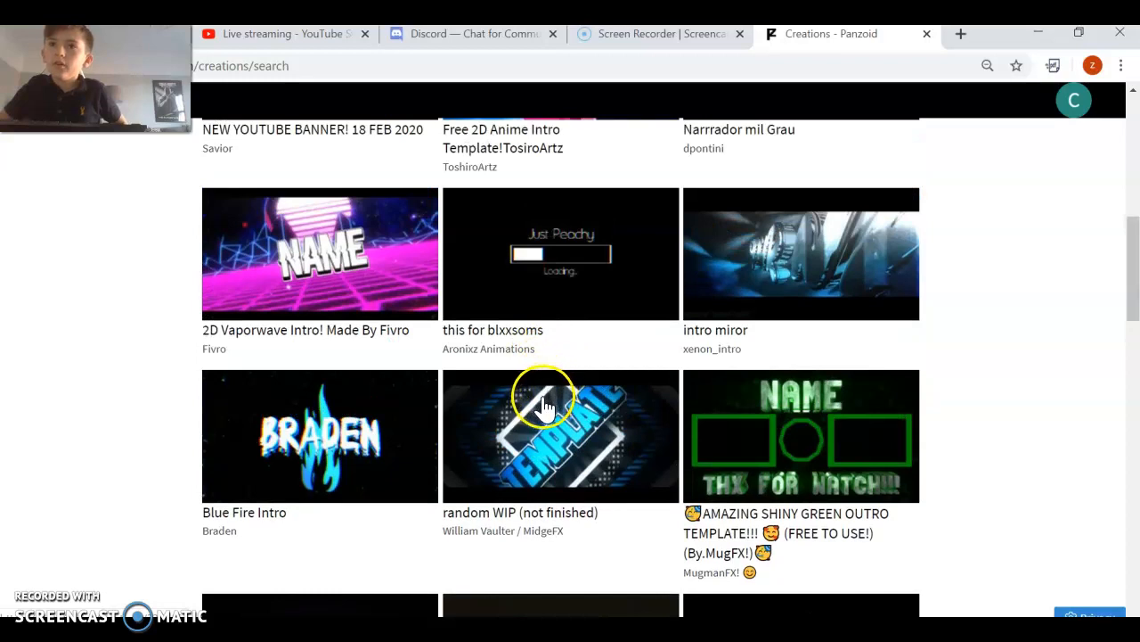
- Open the "random WIP (not finished)" creation in Clipmaker
{"action": "left_click", "coordinate": [546, 406]}
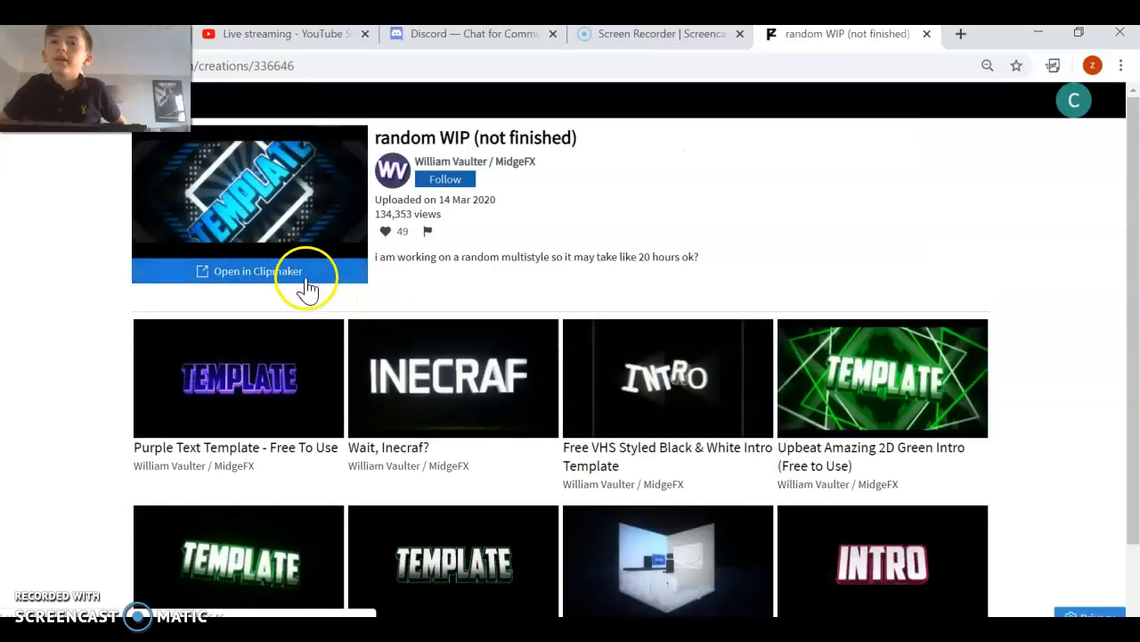
{"action": "left_click", "coordinate": [443, 179]}
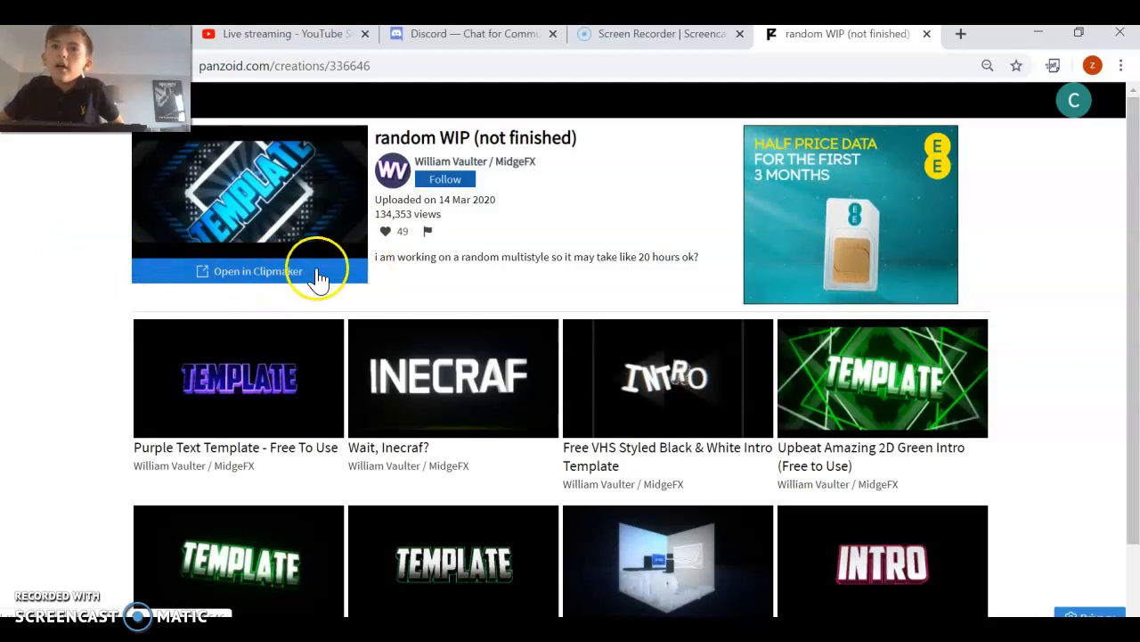
{"action": "left_click", "coordinate": [254, 272]}
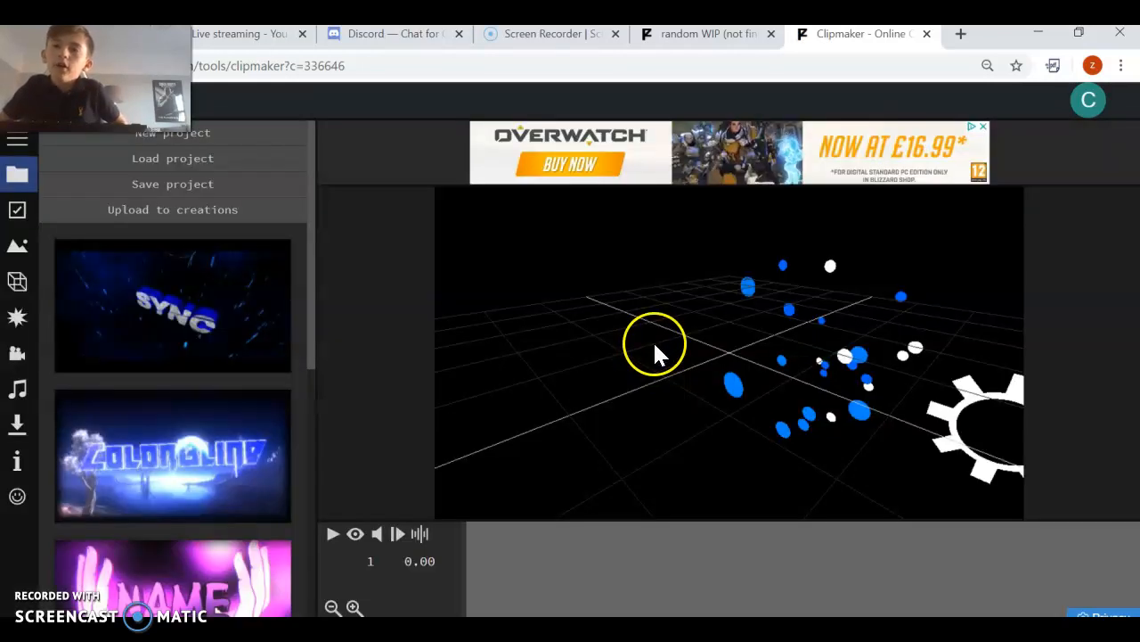
- Preview the intro animation through the camera view, and examine the paused RANDOM scene from several angles
{"action": "left_click_drag", "start_coordinate": [668, 348], "coordinate": [466, 472]}
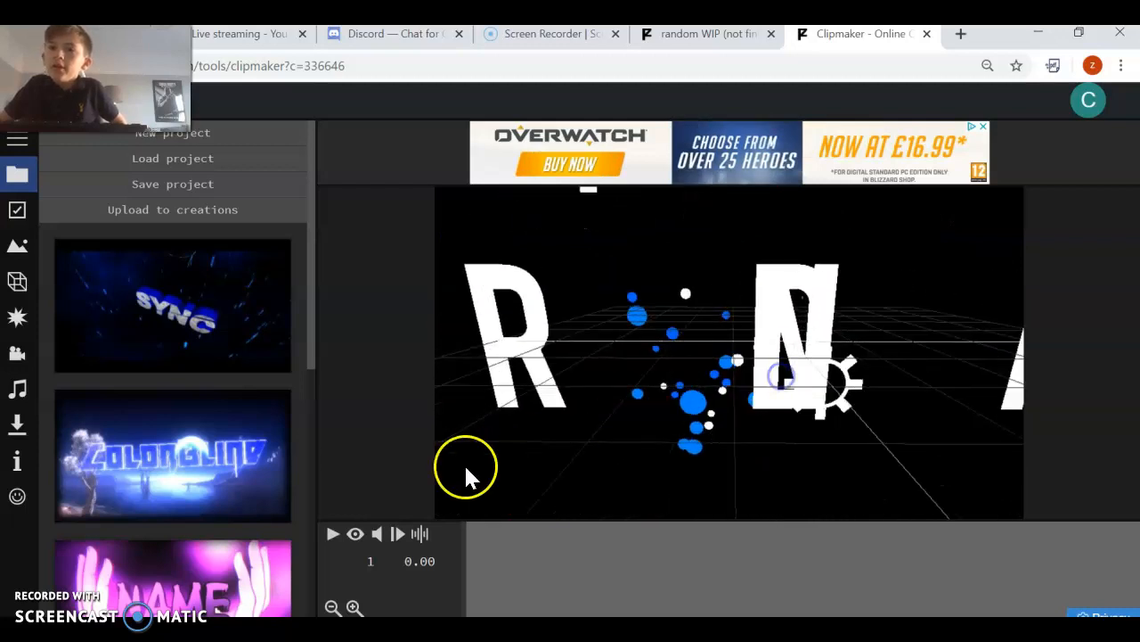
{"action": "left_click", "coordinate": [356, 534]}
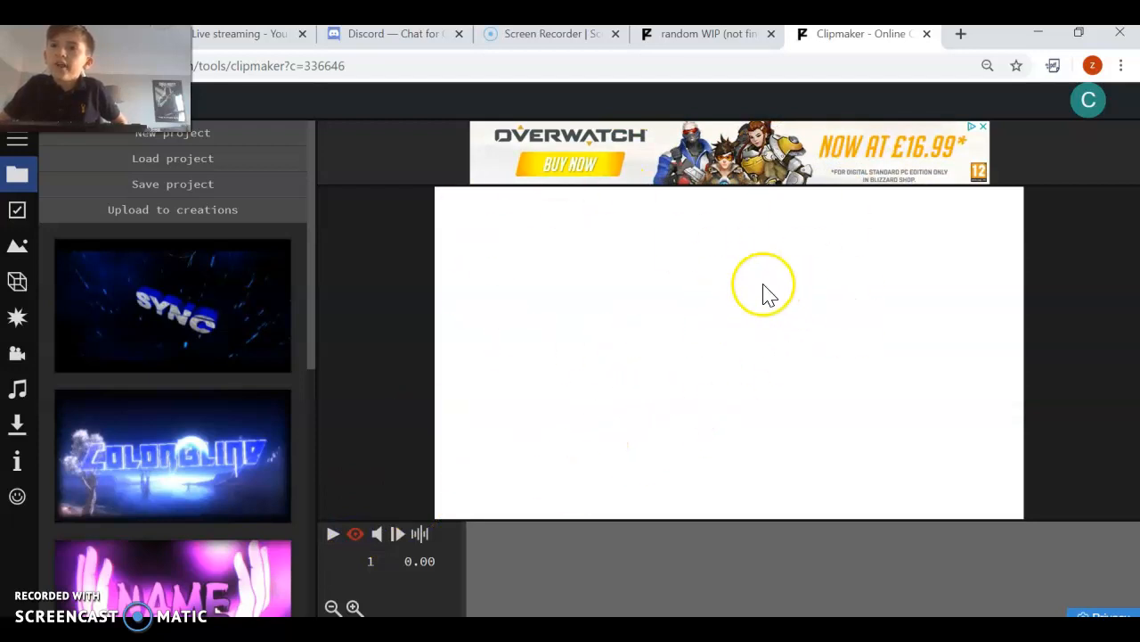
{"action": "left_click", "coordinate": [334, 535]}
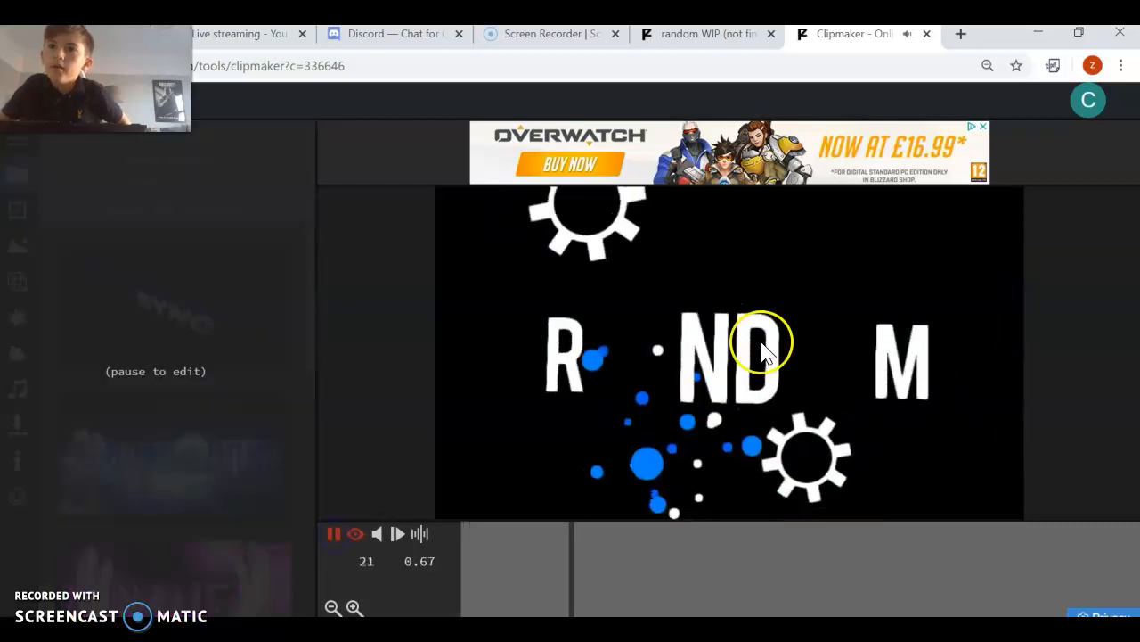
{"action": "left_click", "coordinate": [982, 127]}
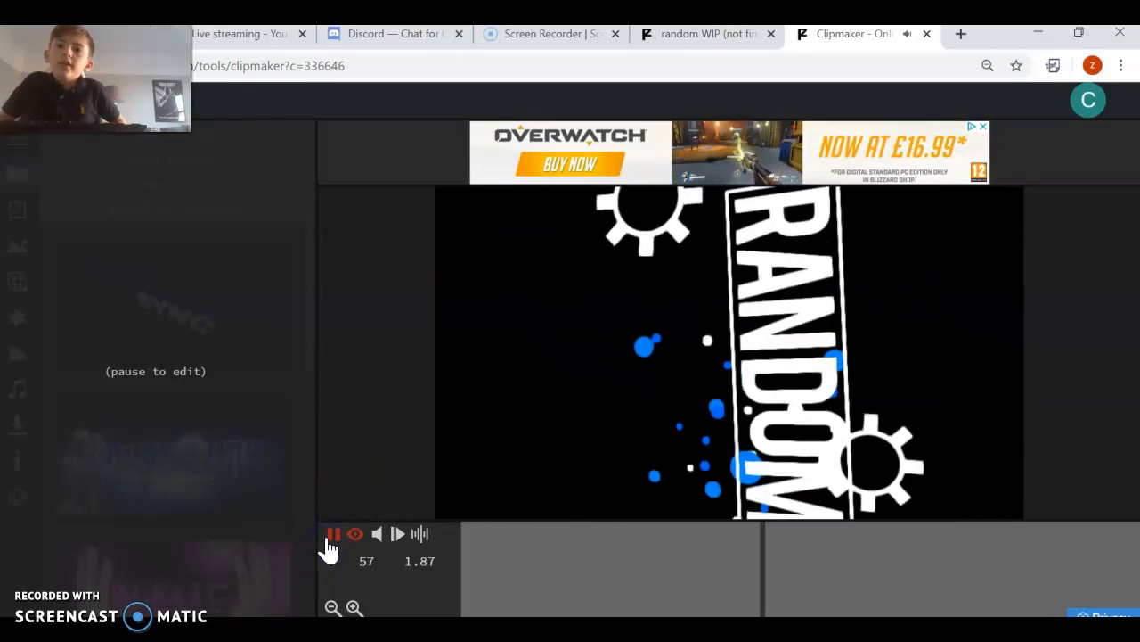
{"action": "left_click", "coordinate": [331, 535]}
{"action": "left_click_drag", "start_coordinate": [653, 403], "coordinate": [585, 458]}
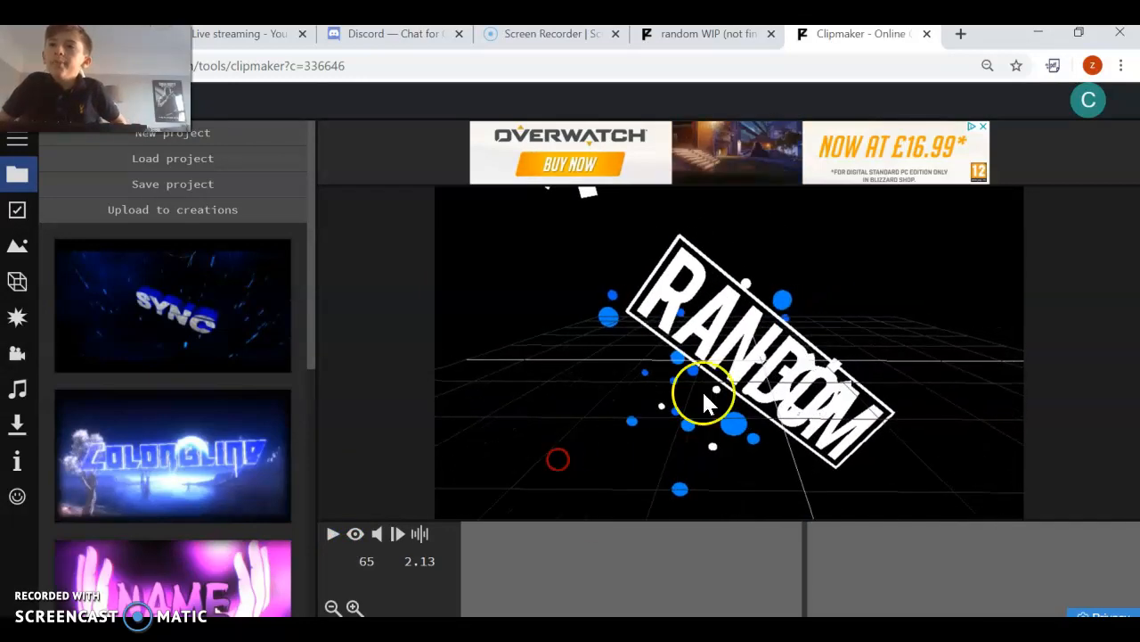
{"action": "left_click_drag", "start_coordinate": [846, 333], "coordinate": [623, 285]}
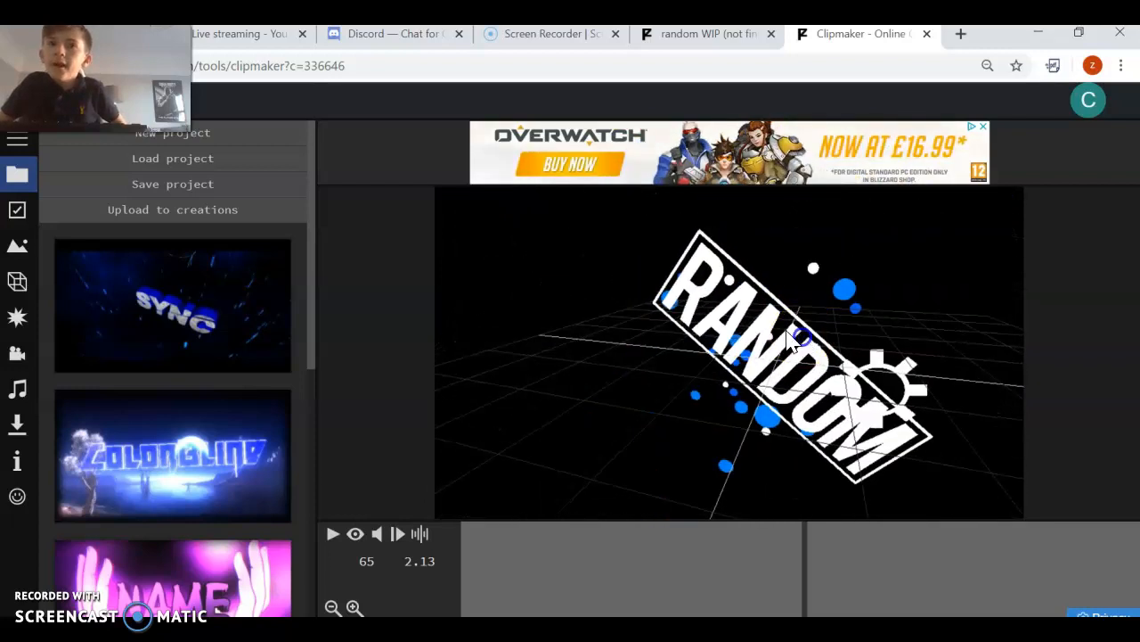
{"action": "left_click_drag", "start_coordinate": [718, 330], "coordinate": [499, 348]}
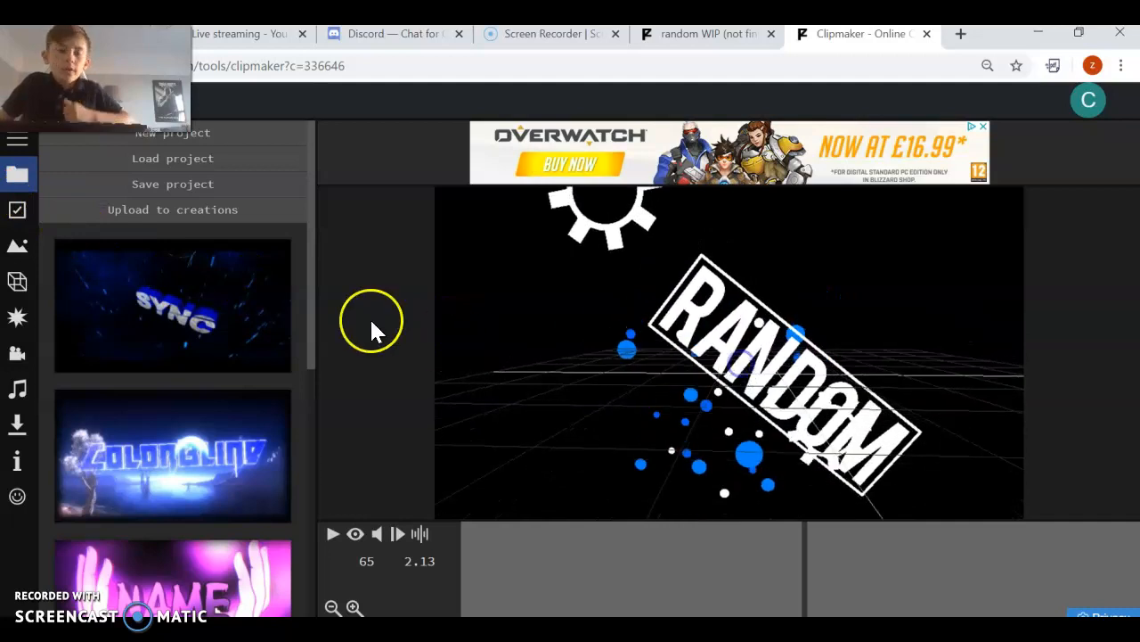
- Review the project's basic settings, checking the available video resolution and frame rate options
{"action": "left_click", "coordinate": [18, 214]}
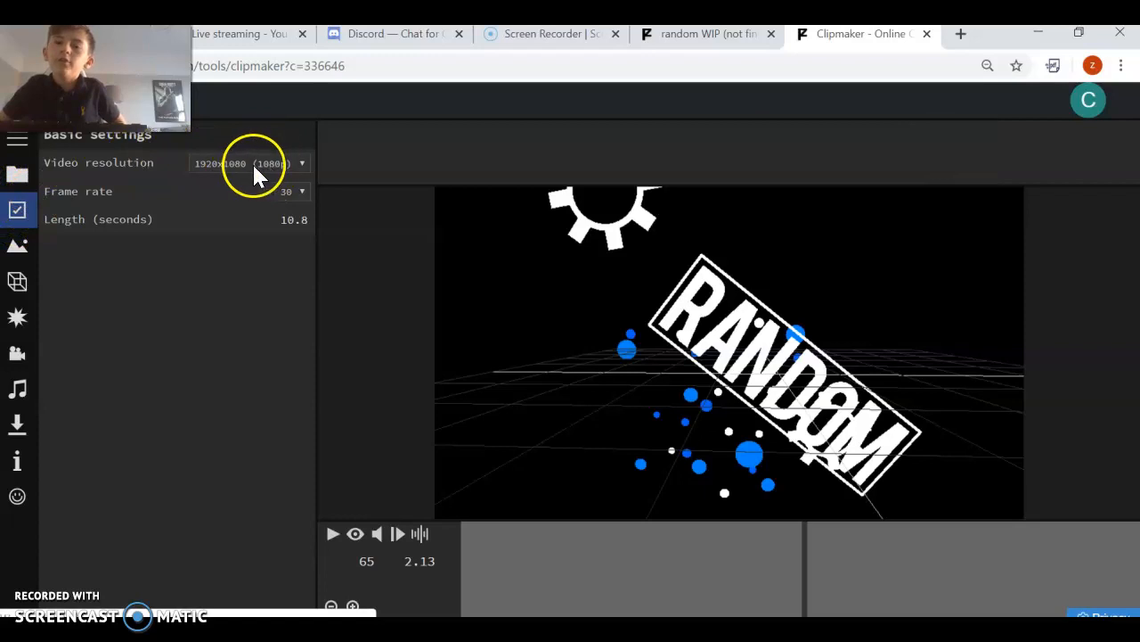
{"action": "left_click", "coordinate": [287, 165]}
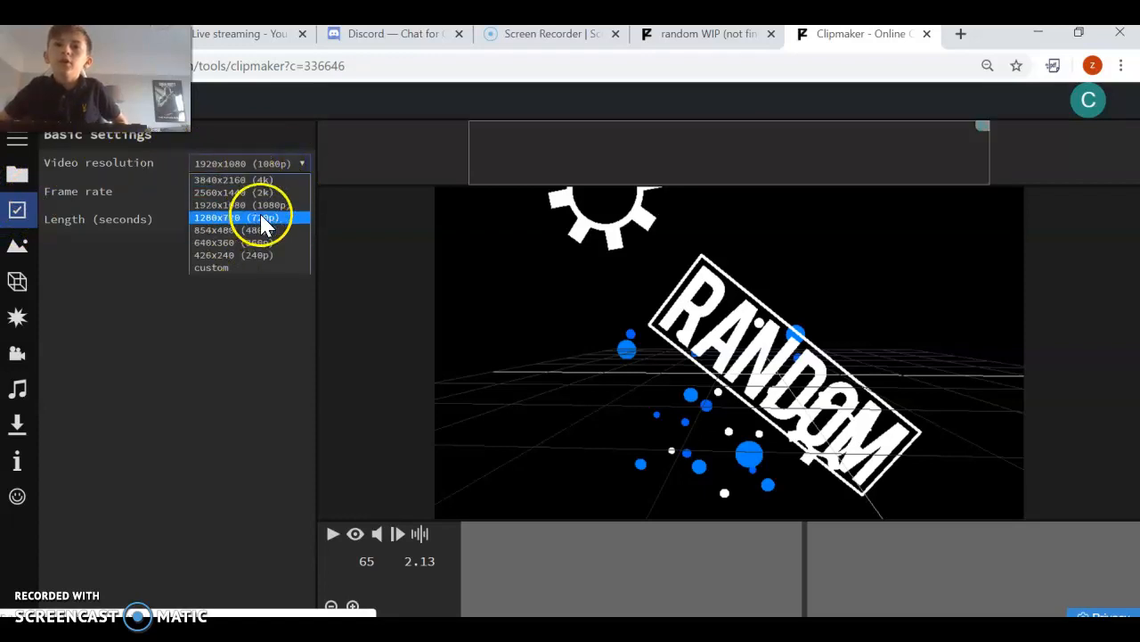
{"action": "left_click", "coordinate": [293, 167]}
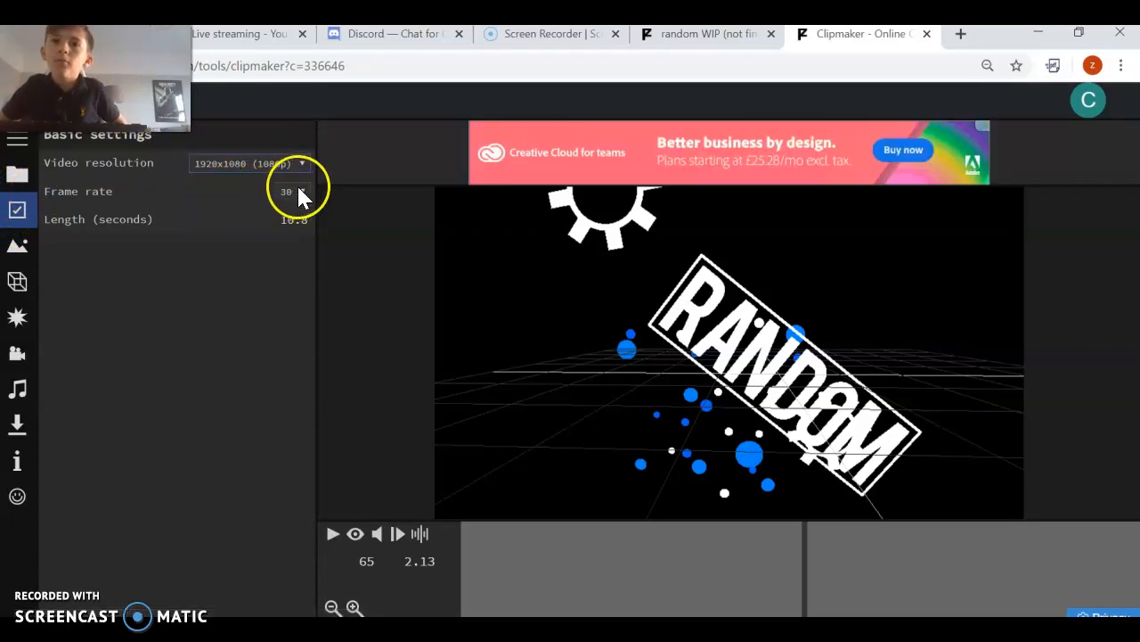
{"action": "left_click", "coordinate": [294, 205]}
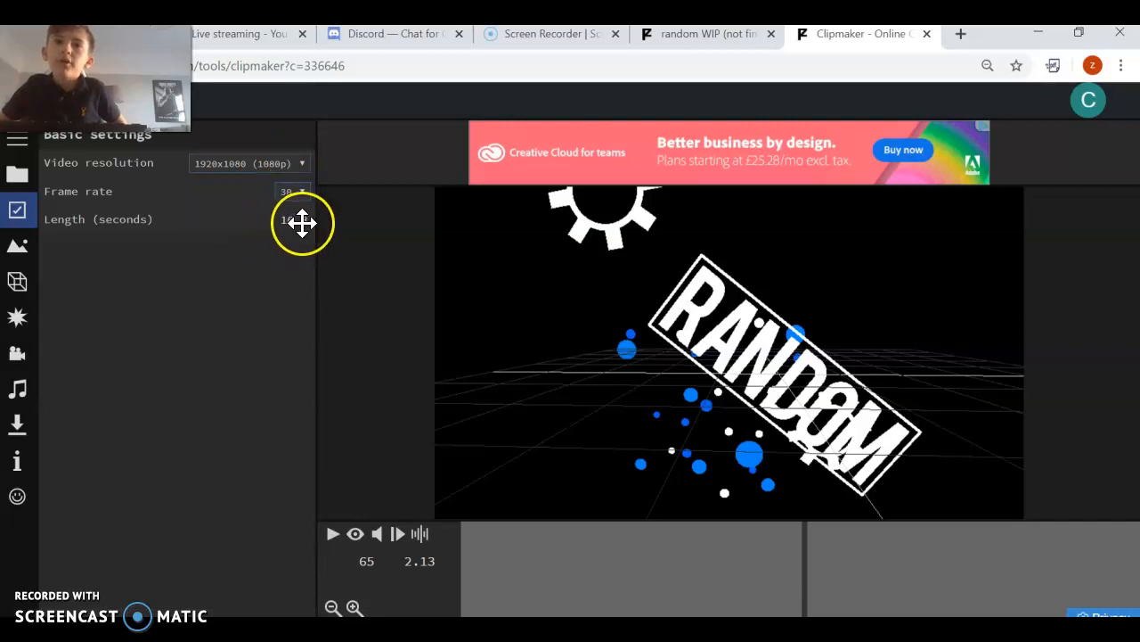
- In the scene objects, replace the letter M in the "text 1" group with "y"
{"action": "left_click", "coordinate": [20, 282]}
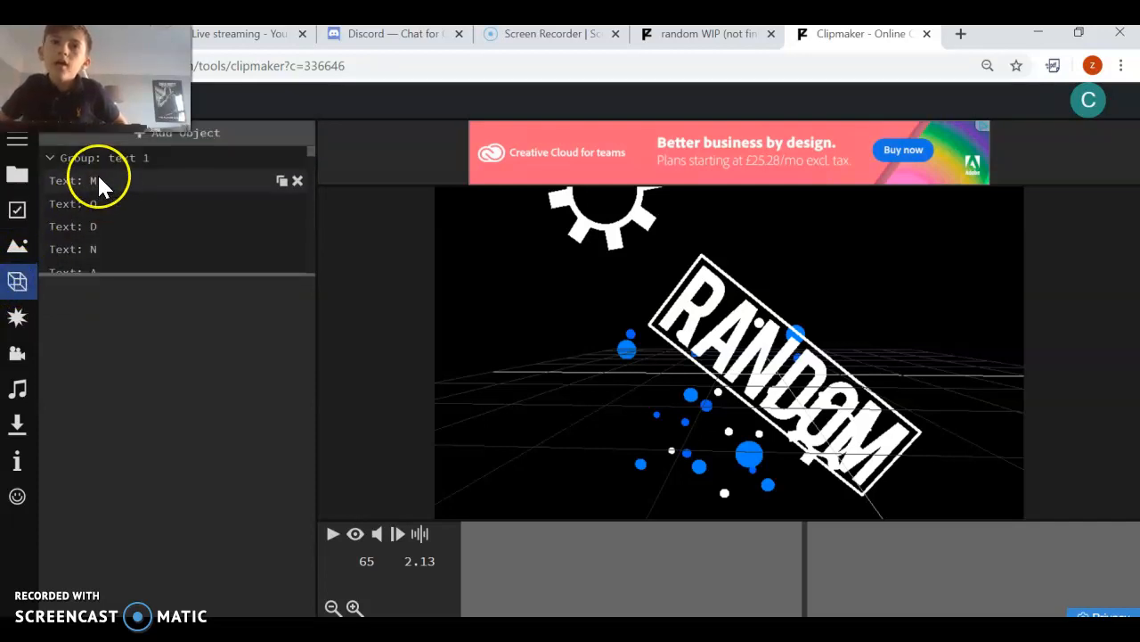
{"action": "scroll", "coordinate": [94, 180], "scroll_direction": "down", "scroll_amount": 3}
{"action": "scroll", "coordinate": [117, 195], "scroll_direction": "up", "scroll_amount": 4}
{"action": "scroll", "coordinate": [117, 194], "scroll_direction": "down", "scroll_amount": 4}
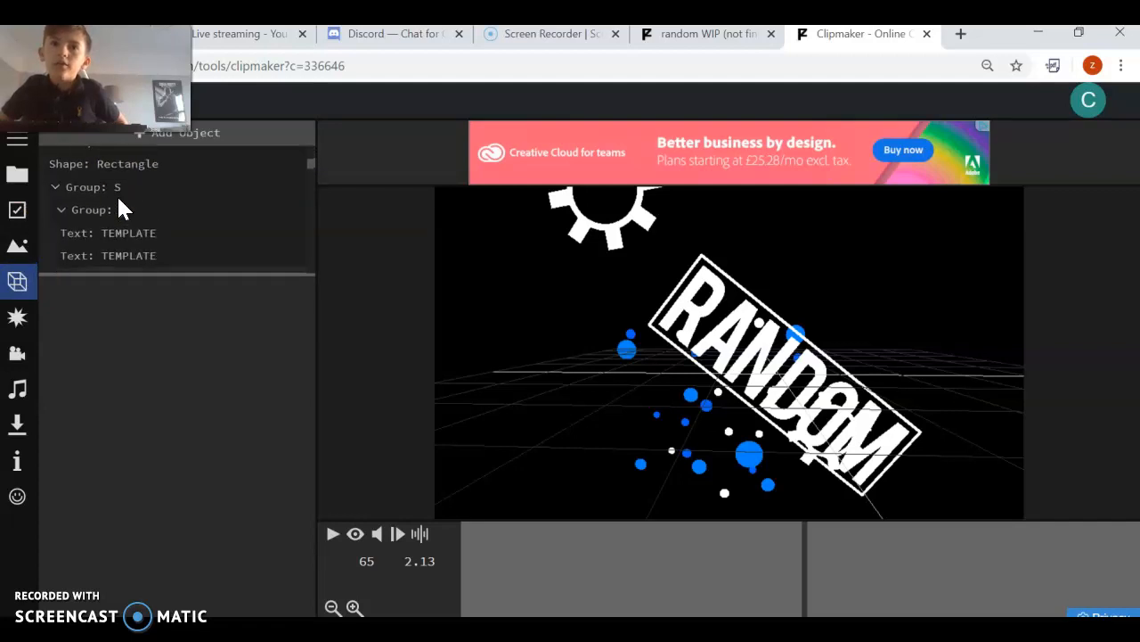
{"action": "scroll", "coordinate": [116, 196], "scroll_direction": "up", "scroll_amount": 5}
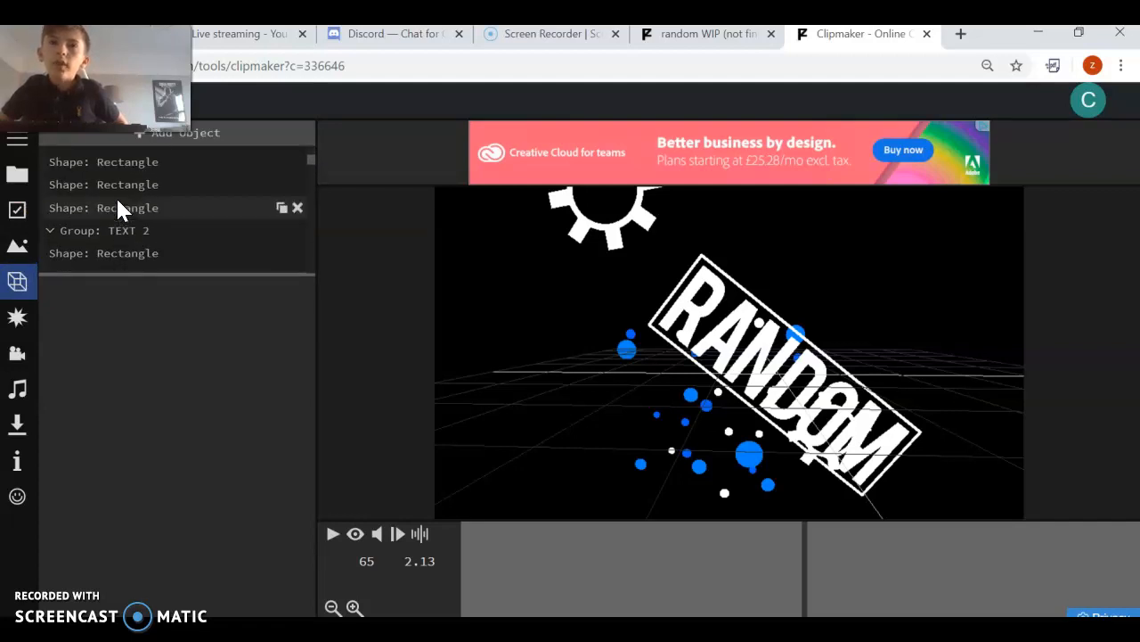
{"action": "left_click", "coordinate": [98, 189]}
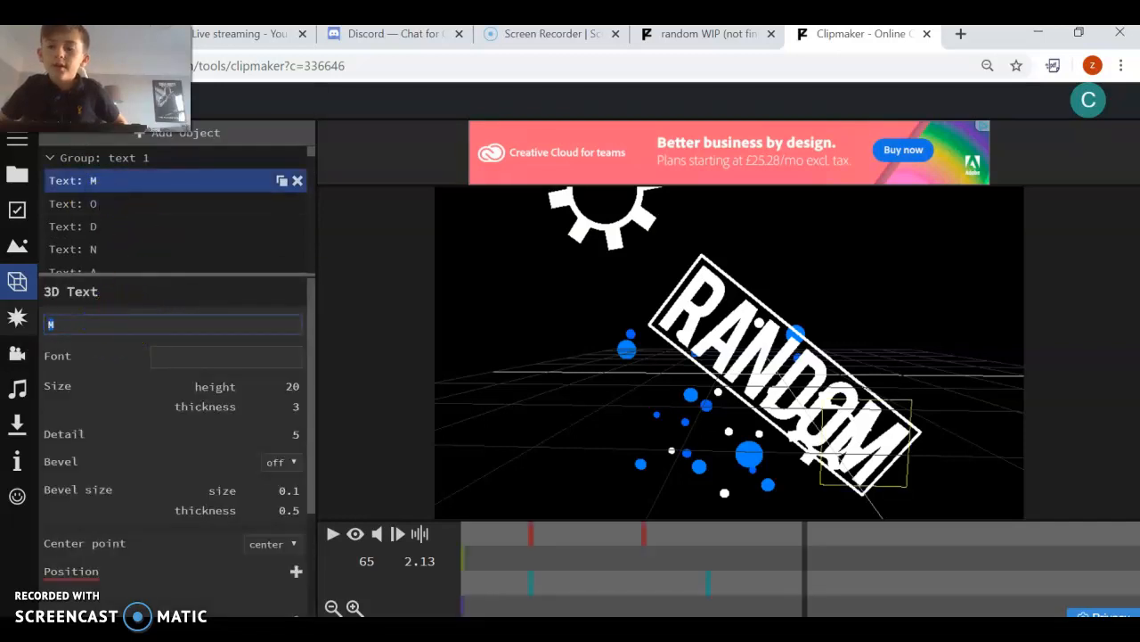
{"action": "key", "text": "BackSpace"}
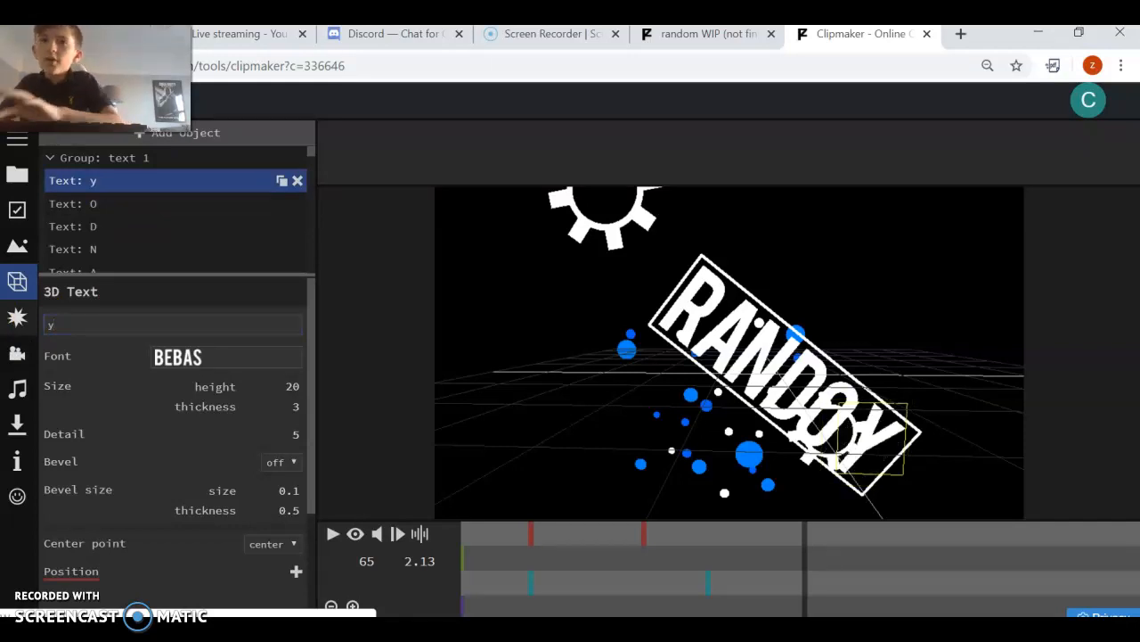
- Replace both the O and D letter objects in the "text 1" group with "z"
{"action": "left_click", "coordinate": [97, 205]}
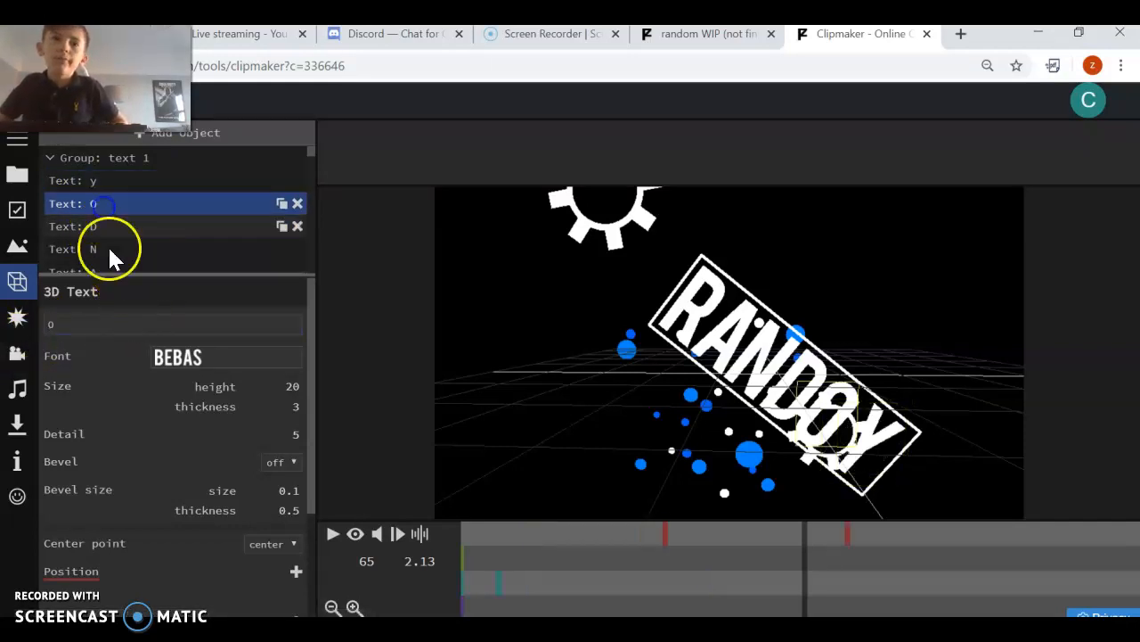
{"action": "left_click", "coordinate": [97, 326]}
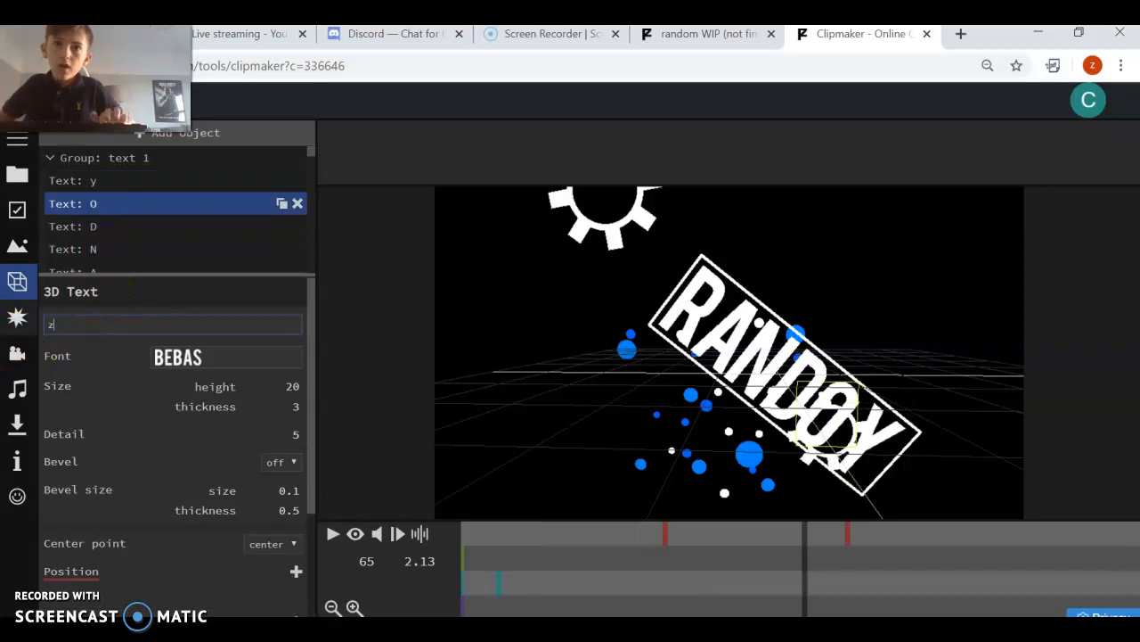
{"action": "type", "text": "z"}
{"action": "left_click", "coordinate": [83, 230]}
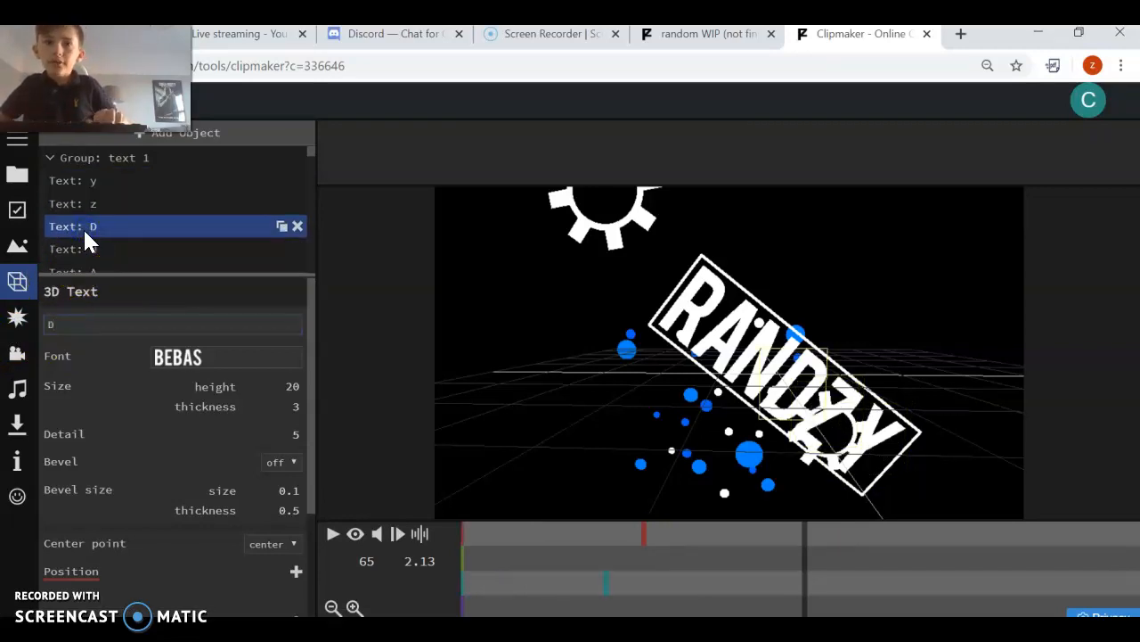
{"action": "left_click", "coordinate": [85, 324]}
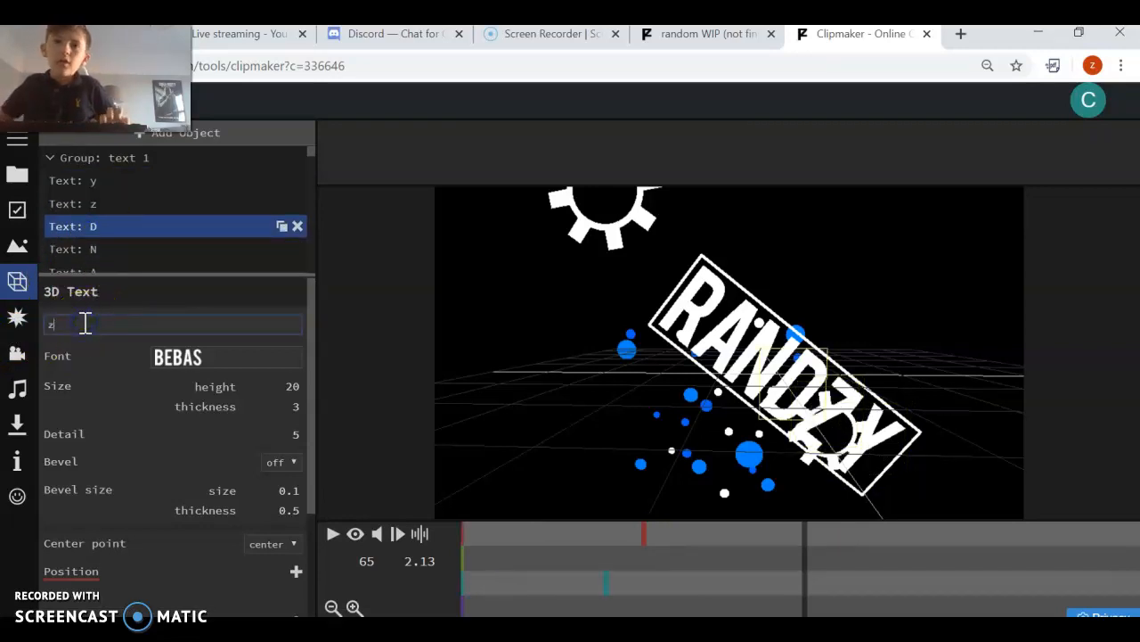
{"action": "type", "text": "z"}
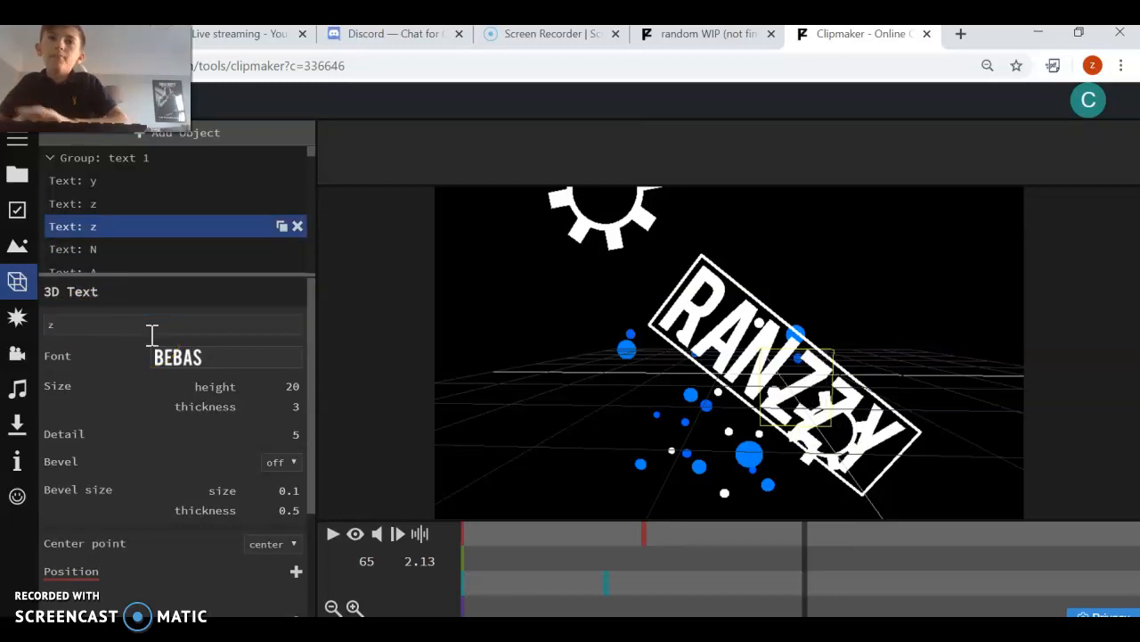
- Keep the N and A letter objects in the "text 1" group, and replace the R with "b"
{"action": "left_click", "coordinate": [110, 250]}
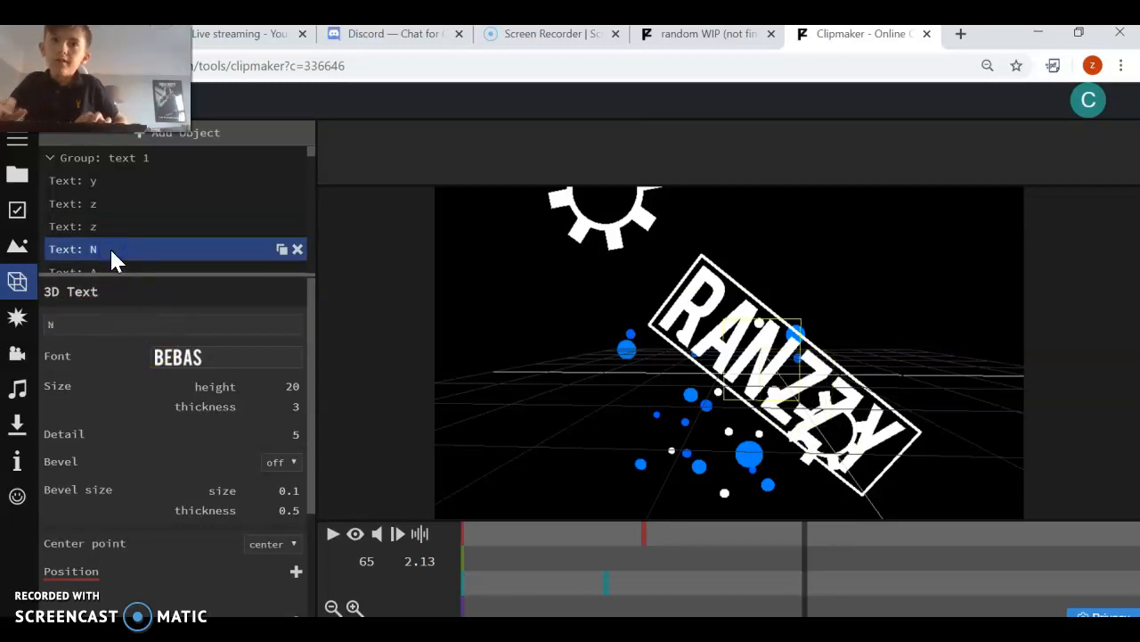
{"action": "scroll", "coordinate": [97, 193], "scroll_direction": "down", "scroll_amount": 2}
{"action": "scroll", "coordinate": [105, 192], "scroll_direction": "up", "scroll_amount": 1}
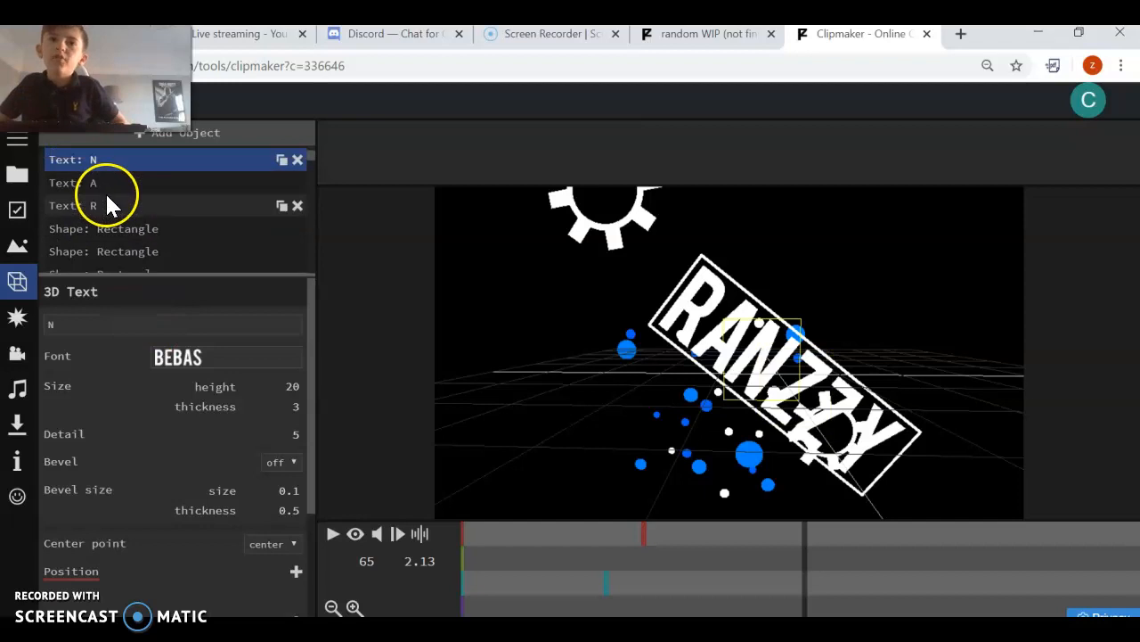
{"action": "left_click", "coordinate": [92, 188]}
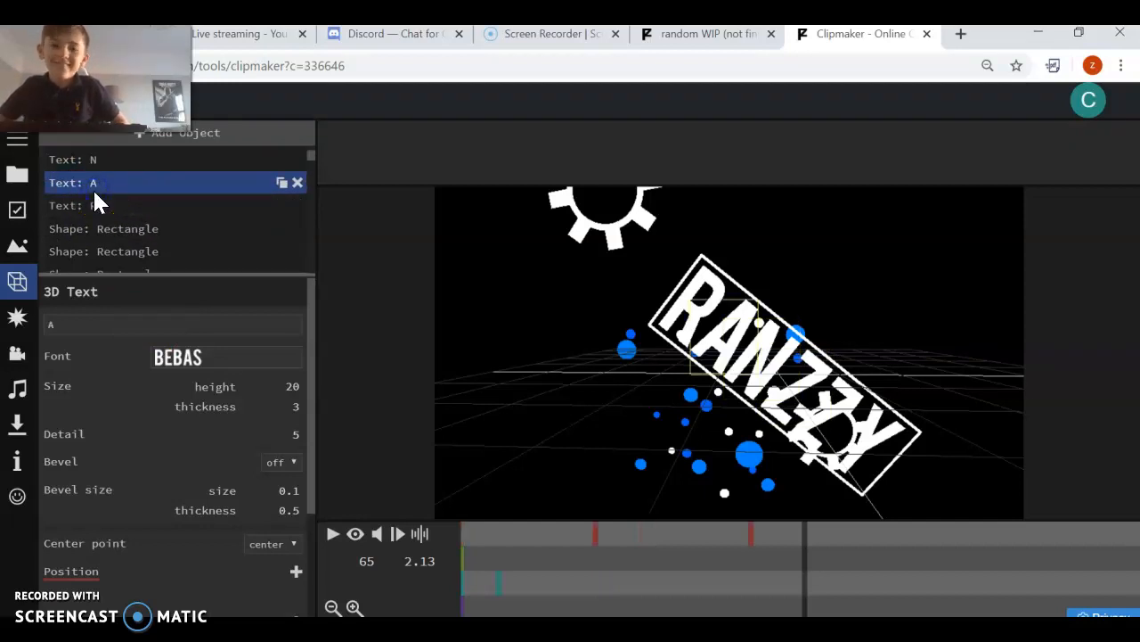
{"action": "left_click", "coordinate": [116, 200]}
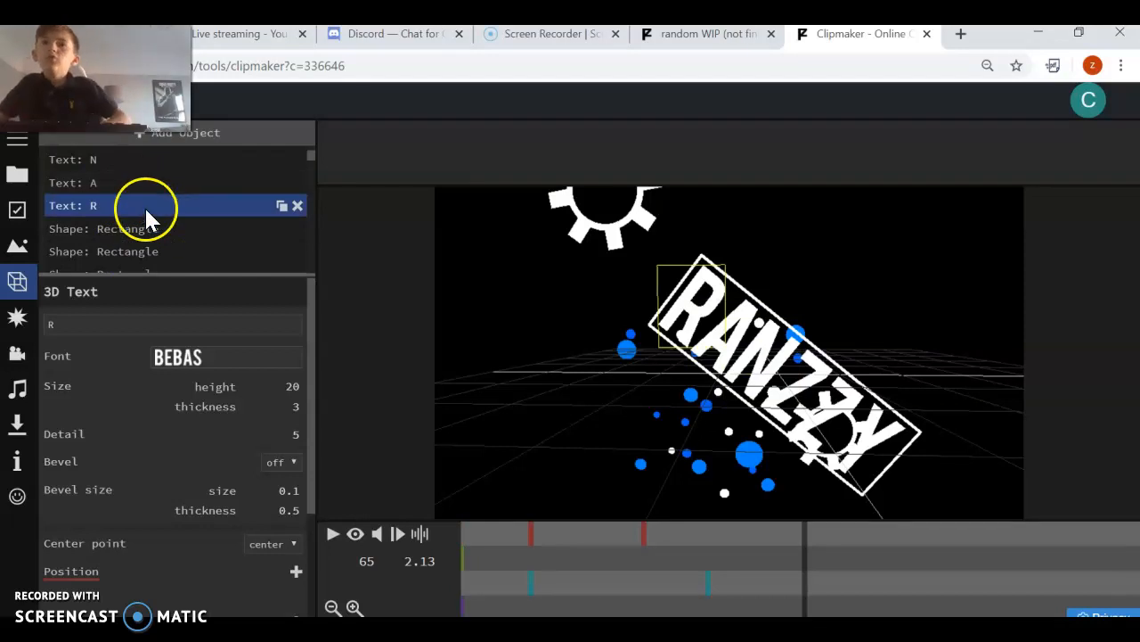
{"action": "left_click", "coordinate": [124, 201]}
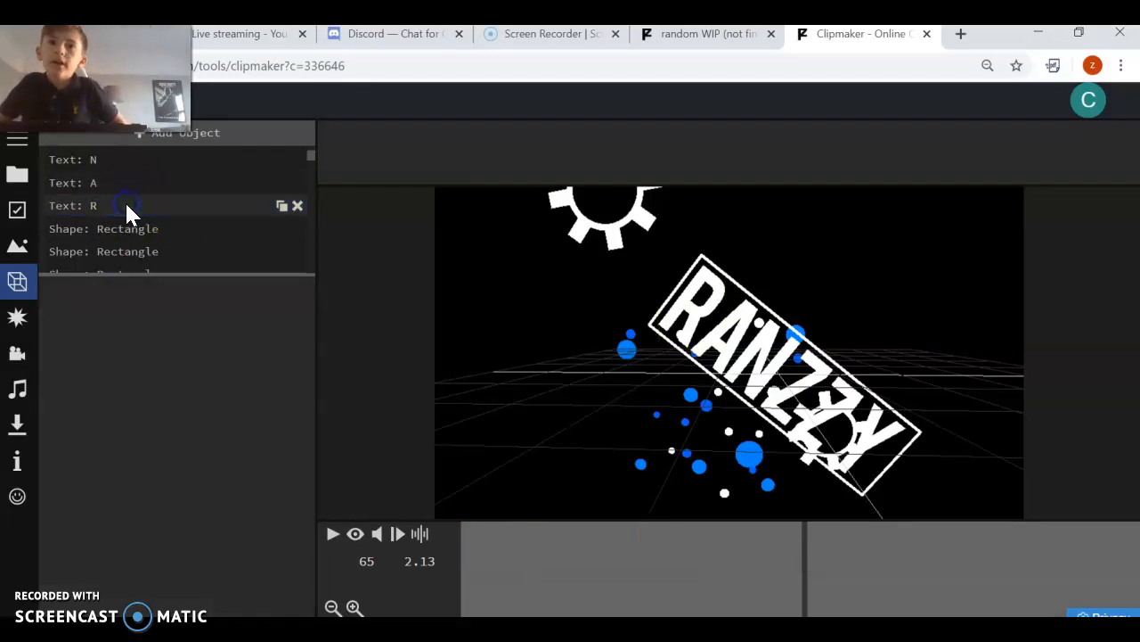
{"action": "left_click", "coordinate": [105, 325]}
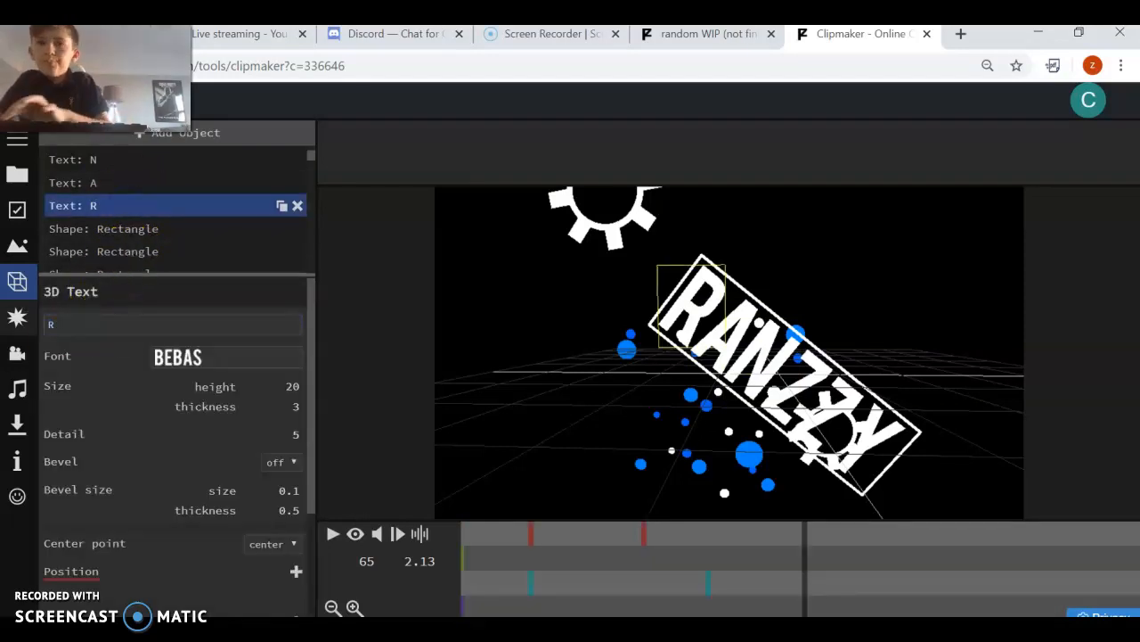
{"action": "left_click", "coordinate": [54, 324]}
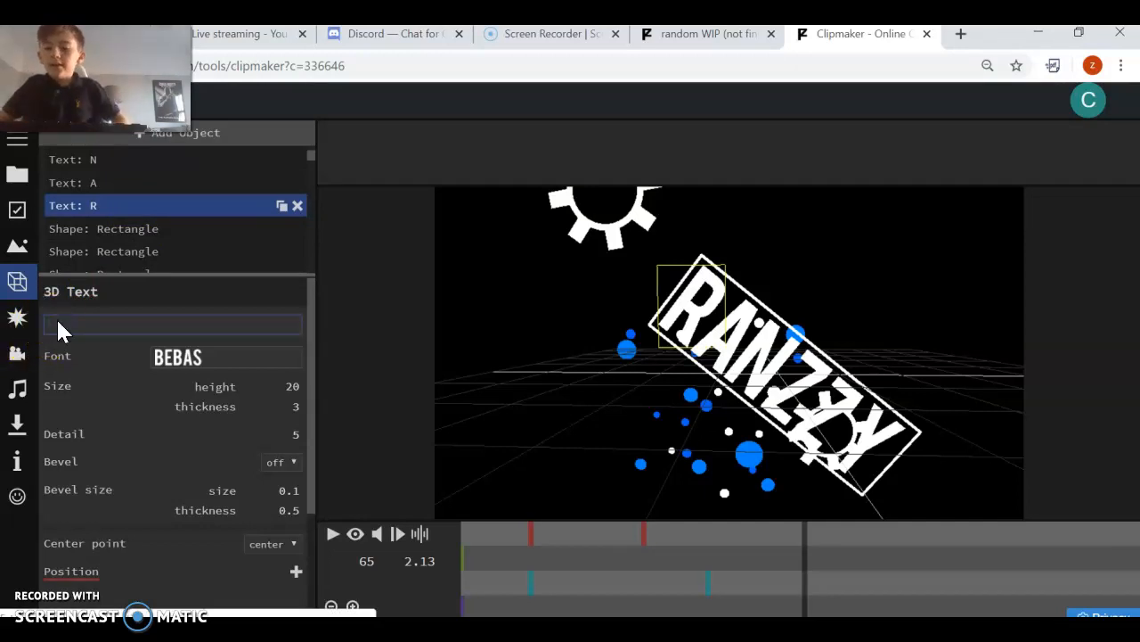
{"action": "type", "text": "R"}
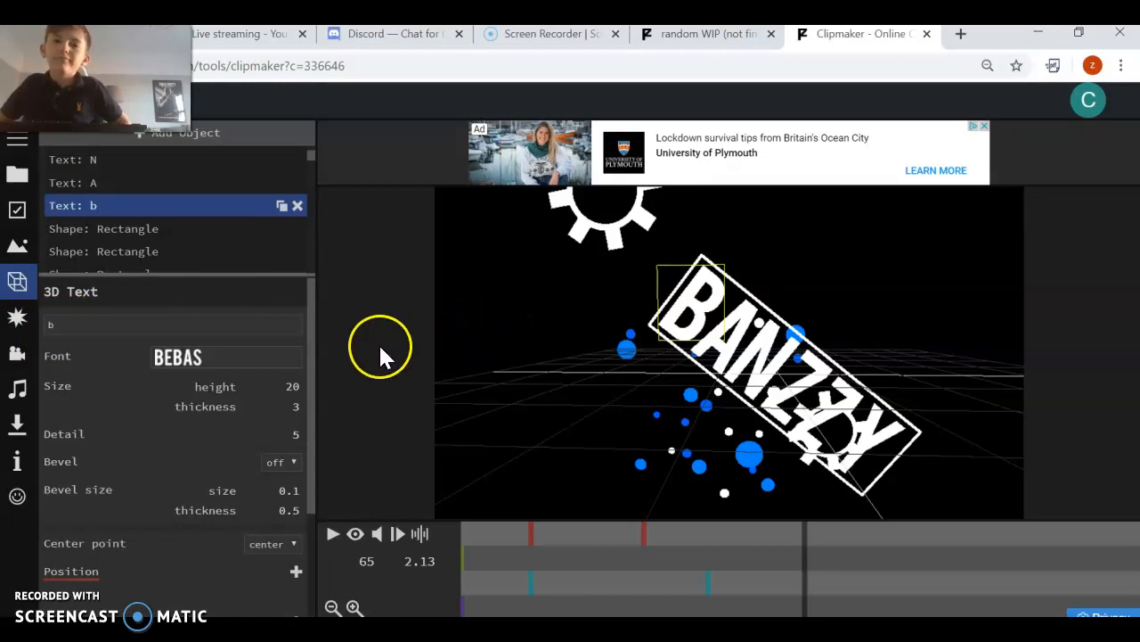
- Find the TEMPLATE text objects in the "TEXT 2" group and set the first one's text to "bankzzy"
{"action": "scroll", "coordinate": [150, 231], "scroll_direction": "down", "scroll_amount": 5}
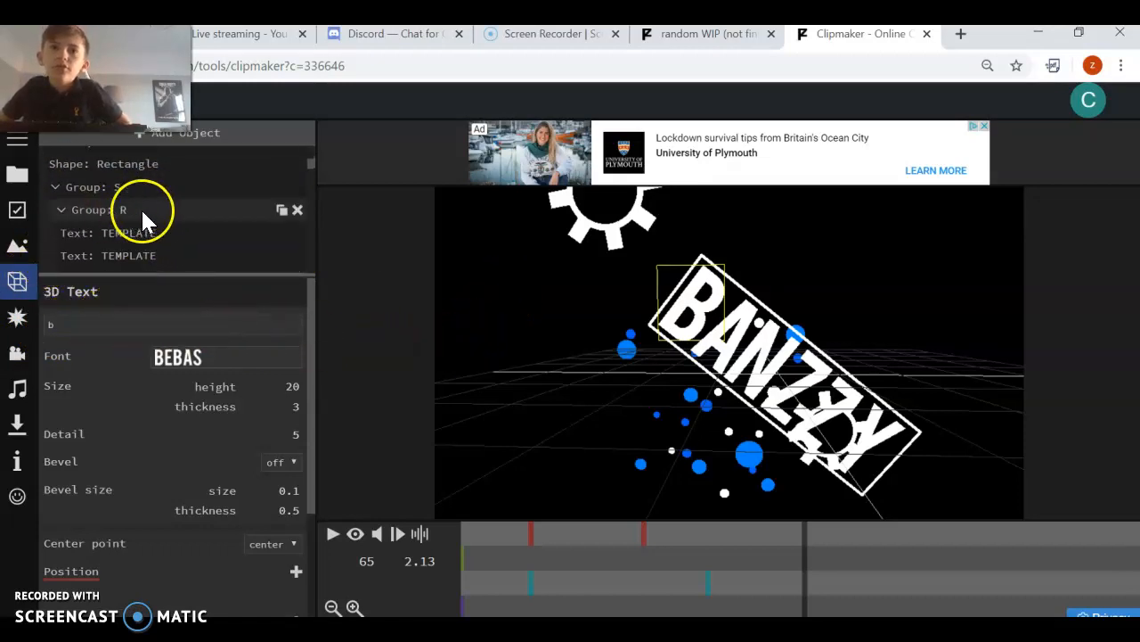
{"action": "scroll", "coordinate": [142, 213], "scroll_direction": "up", "scroll_amount": 5}
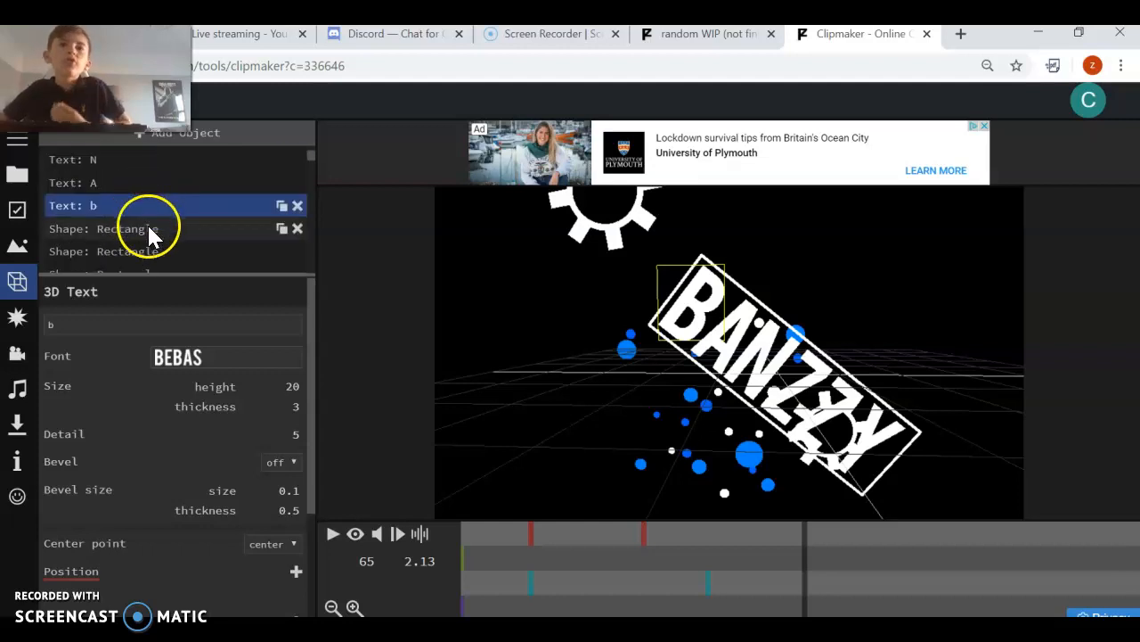
{"action": "scroll", "coordinate": [147, 222], "scroll_direction": "down", "scroll_amount": 3}
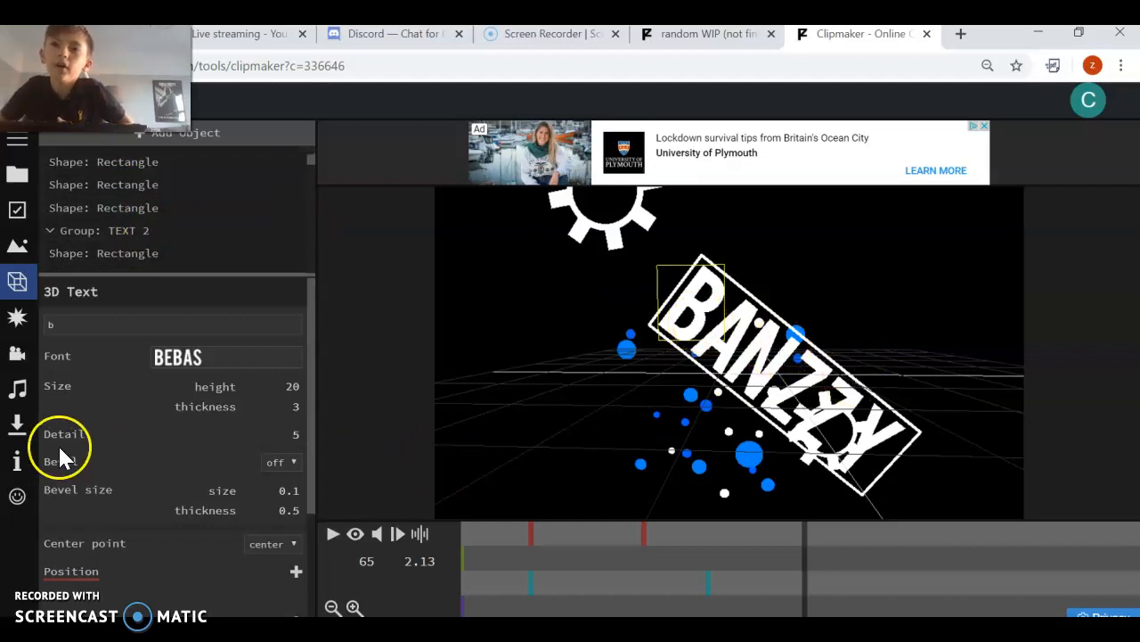
{"action": "scroll", "coordinate": [191, 242], "scroll_direction": "down", "scroll_amount": 2}
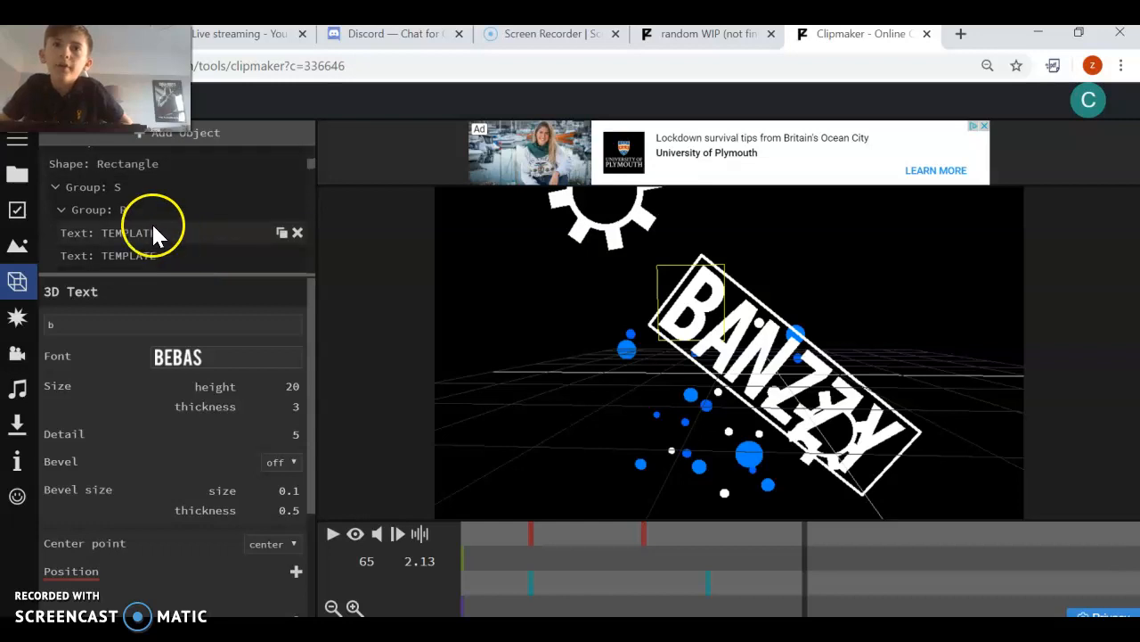
{"action": "scroll", "coordinate": [169, 231], "scroll_direction": "down", "scroll_amount": 1}
{"action": "scroll", "coordinate": [169, 231], "scroll_direction": "up", "scroll_amount": 1}
{"action": "scroll", "coordinate": [156, 222], "scroll_direction": "down", "scroll_amount": 1}
{"action": "scroll", "coordinate": [154, 223], "scroll_direction": "up", "scroll_amount": 1}
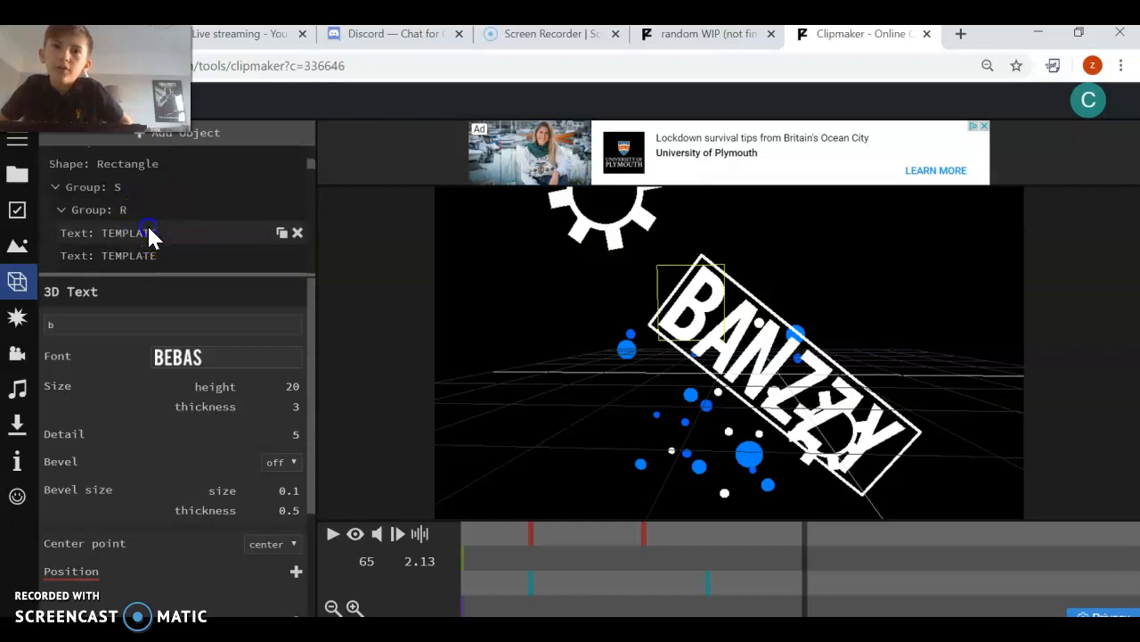
{"action": "left_click", "coordinate": [148, 231]}
{"action": "left_click", "coordinate": [145, 255]}
{"action": "left_click", "coordinate": [132, 235]}
{"action": "left_click", "coordinate": [134, 261]}
{"action": "left_click", "coordinate": [125, 234]}
{"action": "left_click", "coordinate": [110, 318]}
{"action": "key", "text": "ctrl+a"}
{"action": "key", "text": "BackSpace"}
{"action": "type", "text": "bankzzy"}
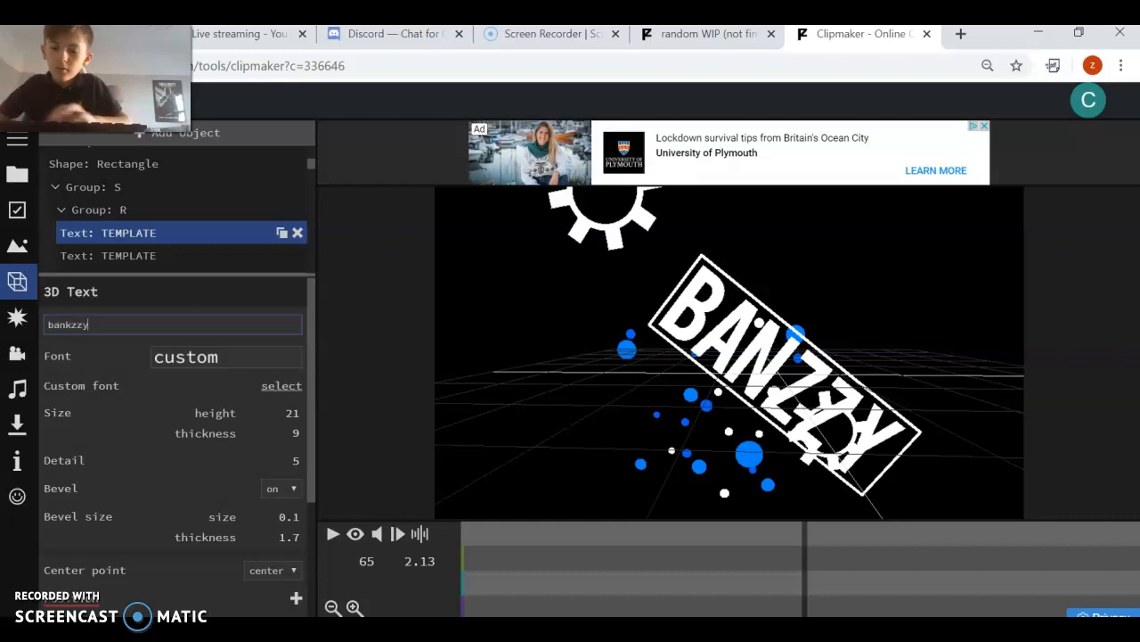
{"action": "left_click", "coordinate": [27, 292]}
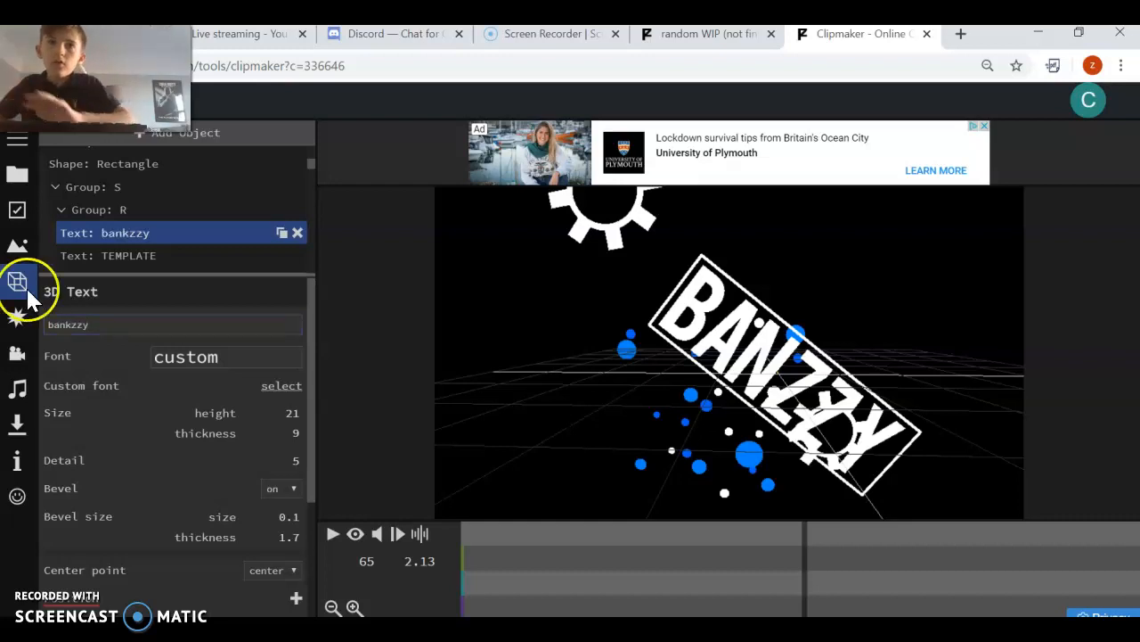
- Set the second TEMPLATE text object in the "TEXT 2" group to "bankzzy"
{"action": "left_click", "coordinate": [102, 256]}
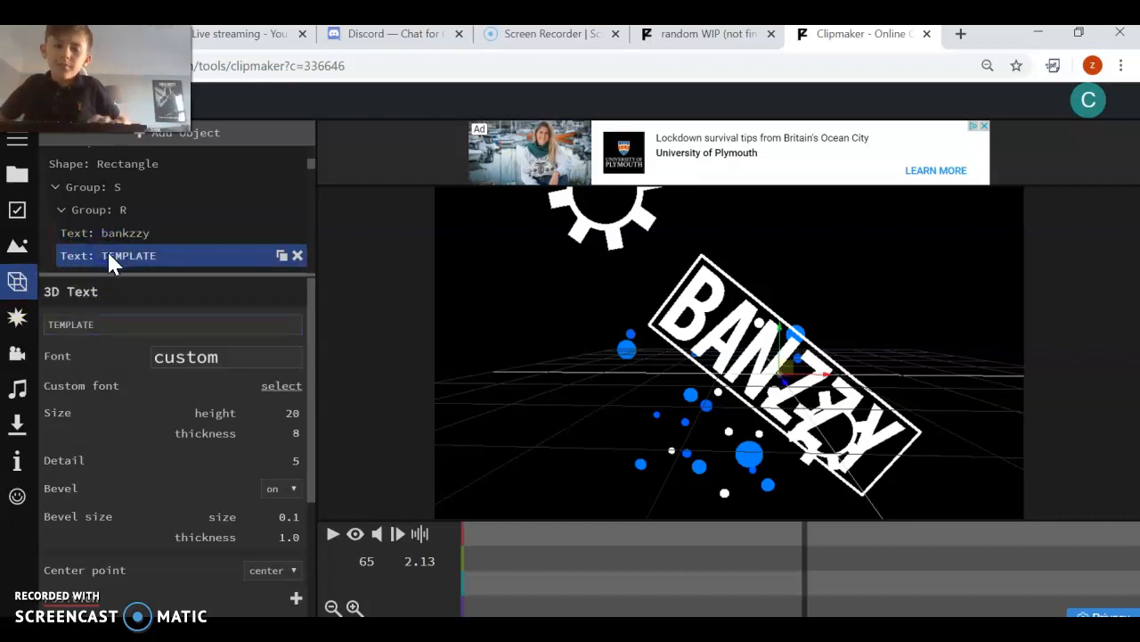
{"action": "left_click", "coordinate": [148, 324]}
{"action": "key", "text": "ctrl+a"}
{"action": "key", "text": "BackSpace"}
{"action": "type", "text": "b"}
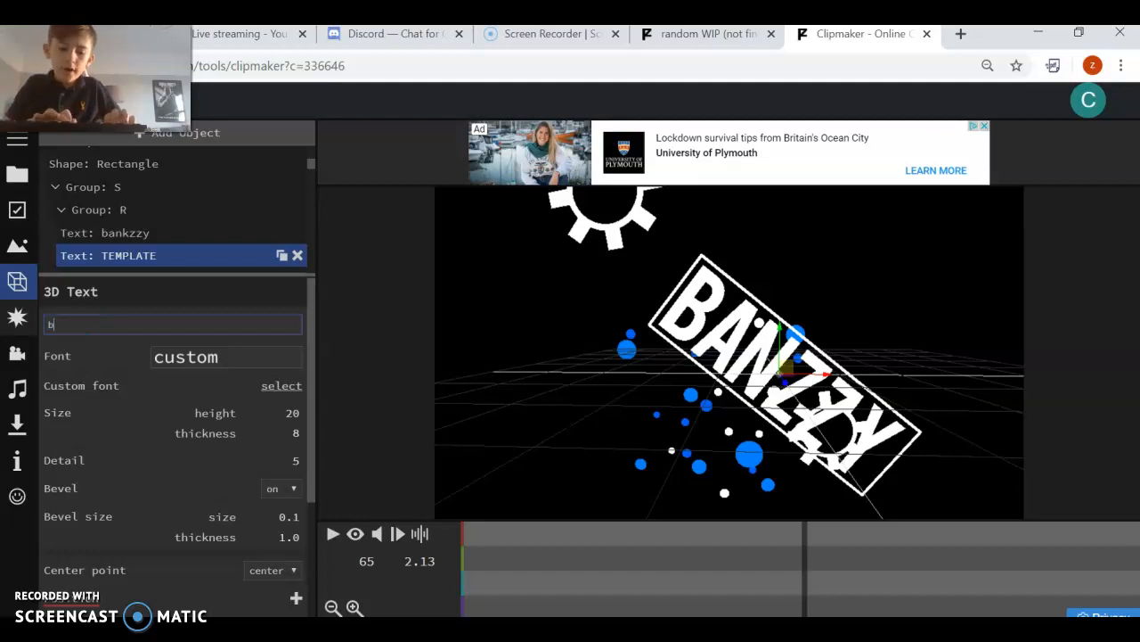
{"action": "type", "text": "ankzz"}
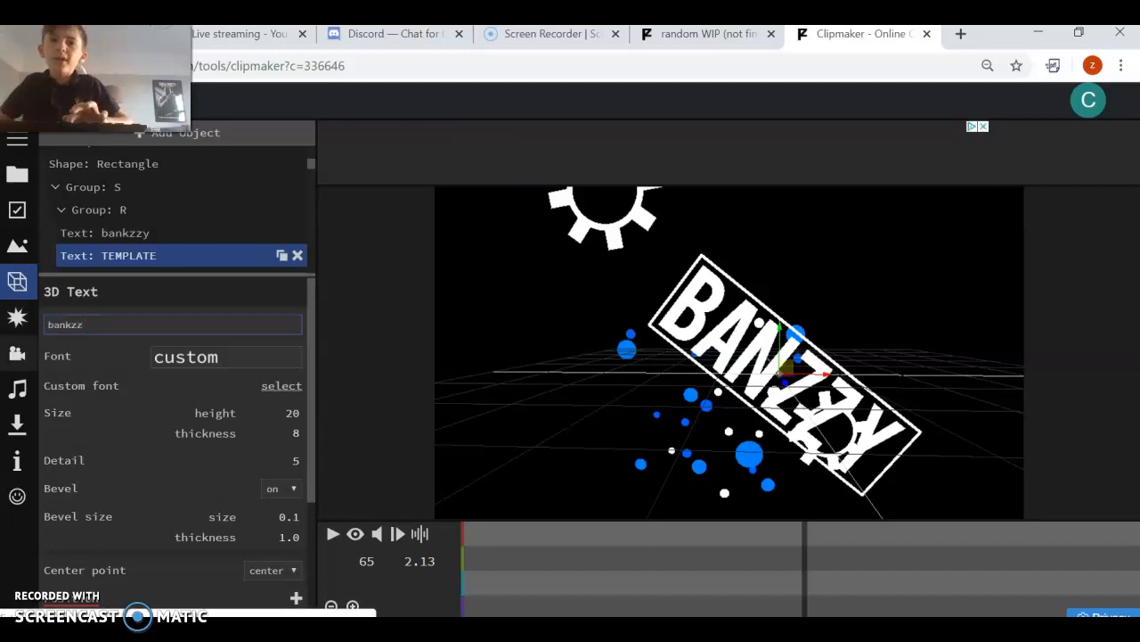
{"action": "type", "text": "y"}
{"action": "left_click", "coordinate": [92, 346]}
- Change the third TEMPLATE text object in the "TEXT 2" group to "bankzzy"
{"action": "scroll", "coordinate": [139, 257], "scroll_direction": "down", "scroll_amount": 2}
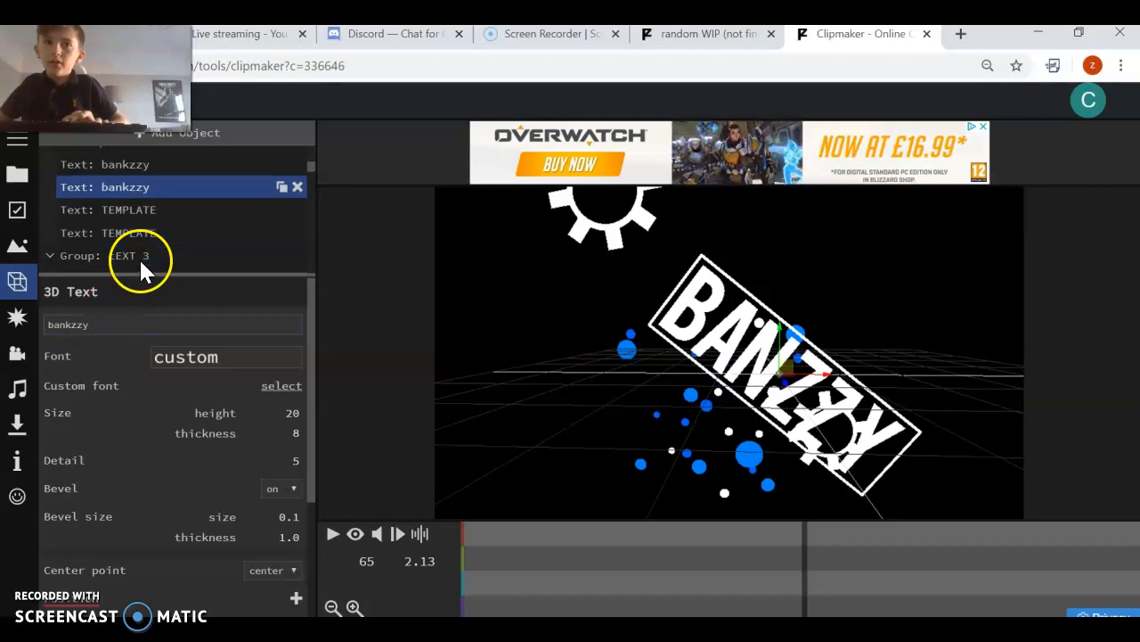
{"action": "left_click", "coordinate": [136, 192]}
{"action": "double_click", "coordinate": [127, 326]}
{"action": "key", "text": "BackSpace"}
{"action": "type", "text": "bankzzy"}
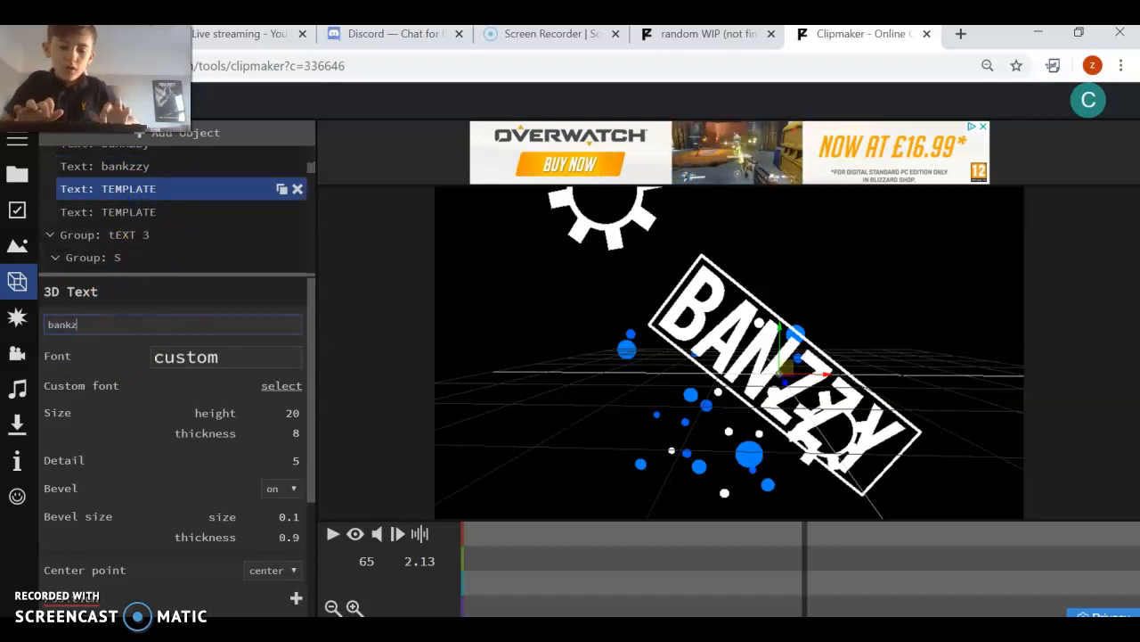
{"action": "key", "text": "Return"}
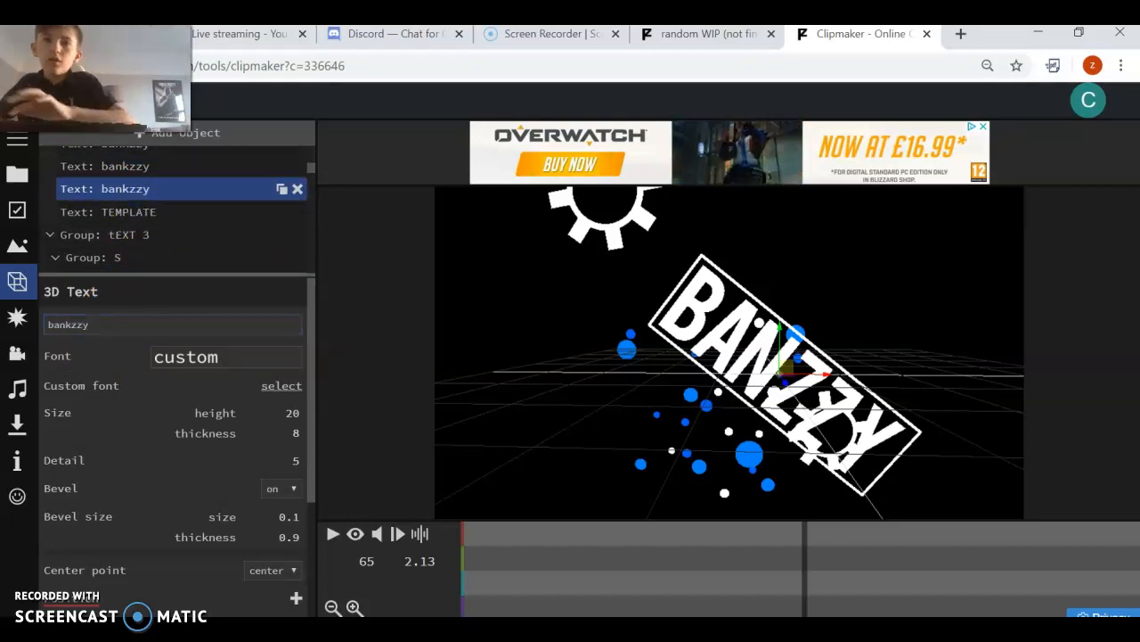
- Replace the text of the last remaining TEMPLATE object in the "TEXT 2" group with "bankzzy"
{"action": "left_click", "coordinate": [145, 211]}
{"action": "double_click", "coordinate": [115, 323]}
{"action": "key", "text": "BackSpace"}
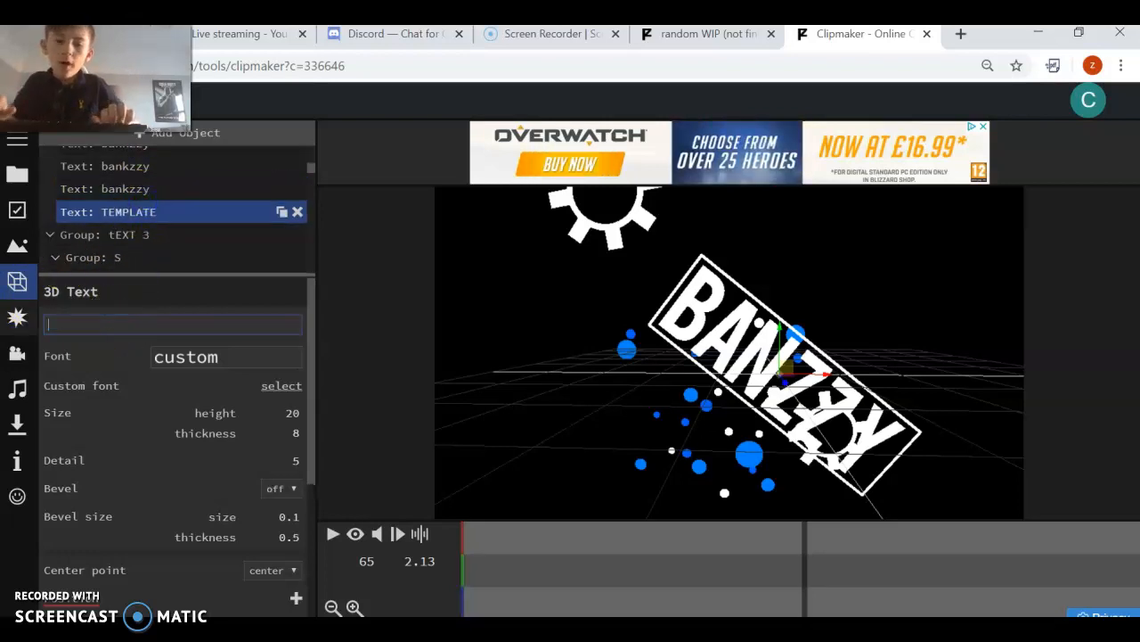
{"action": "type", "text": "bank"}
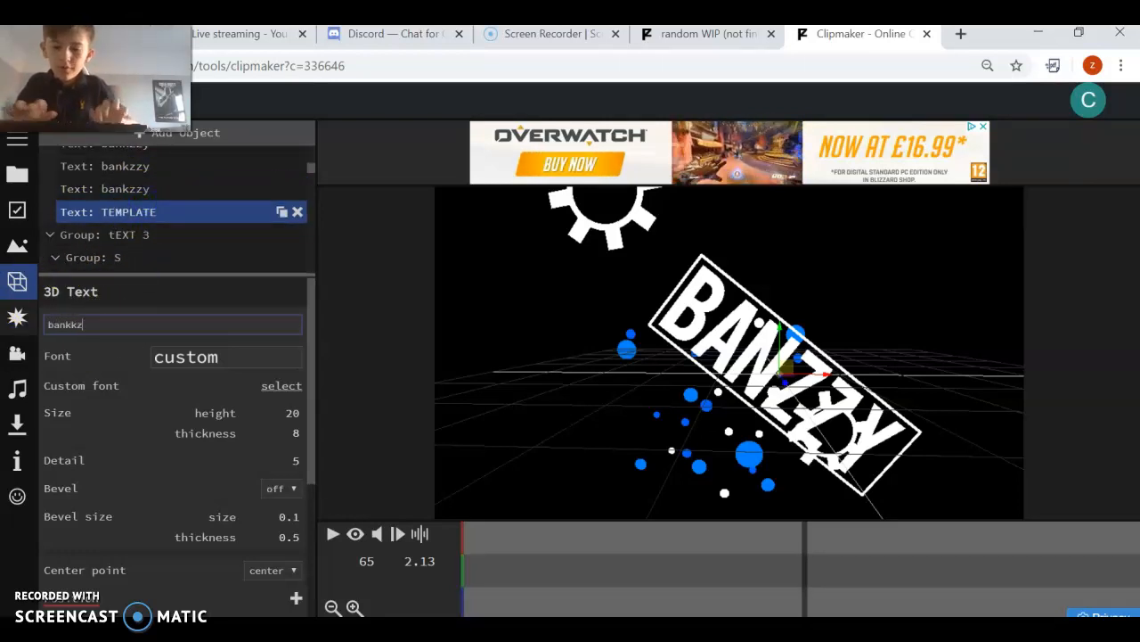
{"action": "type", "text": "zz"}
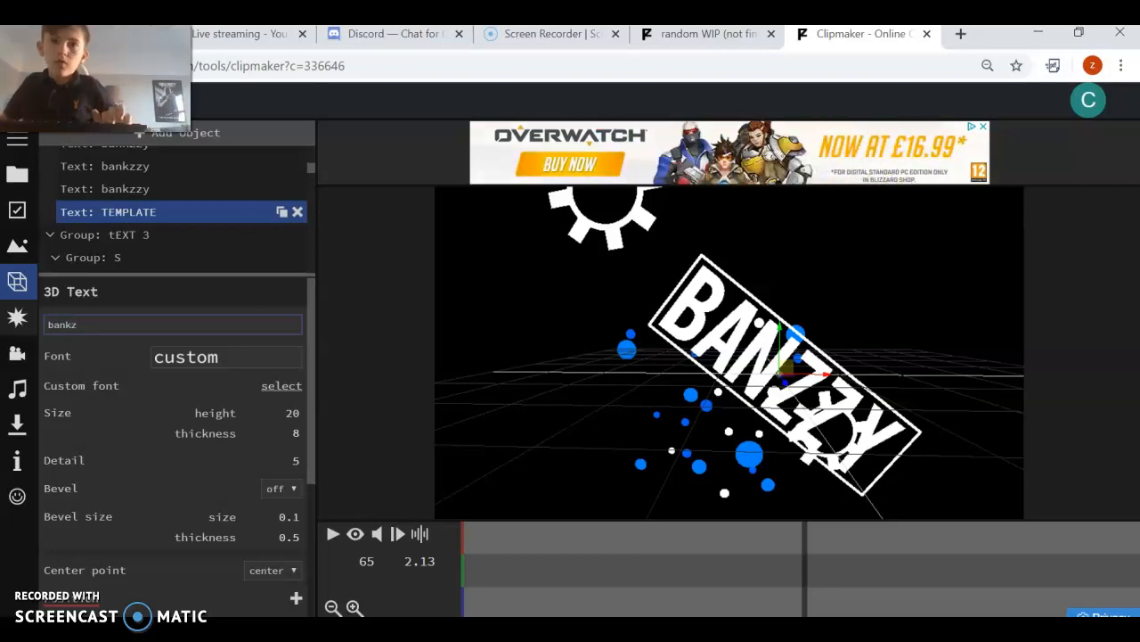
{"action": "type", "text": "y"}
{"action": "key", "text": "Return"}
{"action": "scroll", "coordinate": [156, 246], "scroll_direction": "down", "scroll_amount": 1}
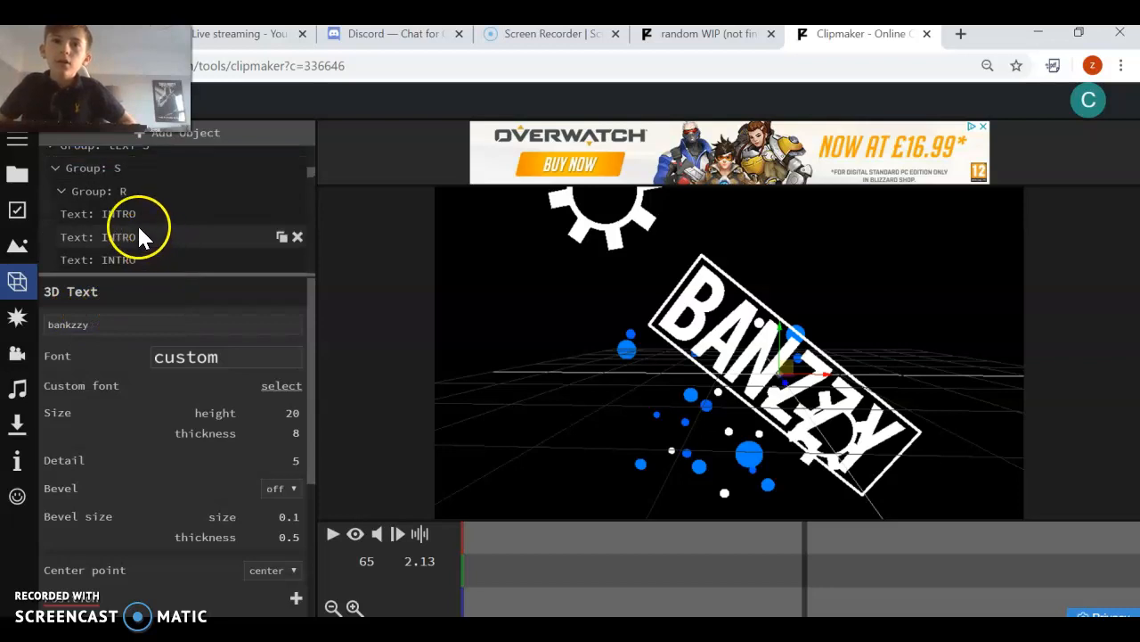
- Set the text of the first INTRO object in the "R" group to "bankzzy"
{"action": "scroll", "coordinate": [134, 213], "scroll_direction": "down", "scroll_amount": 1}
{"action": "scroll", "coordinate": [134, 212], "scroll_direction": "up", "scroll_amount": 1}
{"action": "scroll", "coordinate": [130, 209], "scroll_direction": "down", "scroll_amount": 1}
{"action": "scroll", "coordinate": [130, 209], "scroll_direction": "up", "scroll_amount": 1}
{"action": "double_click", "coordinate": [123, 216]}
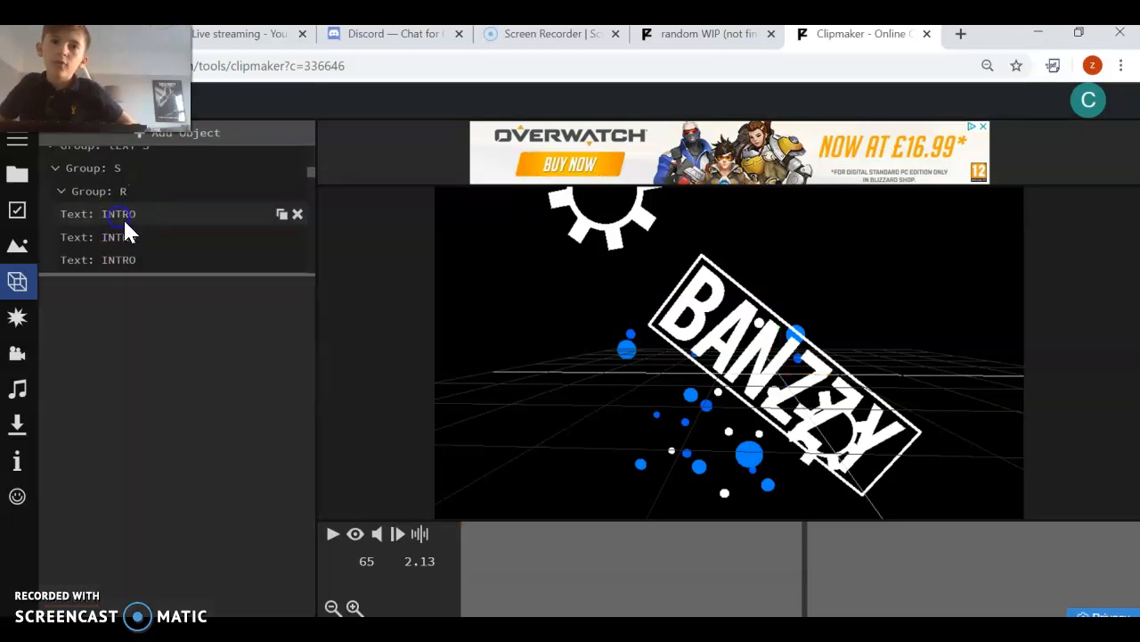
{"action": "left_click", "coordinate": [112, 217]}
{"action": "left_click_drag", "start_coordinate": [104, 318], "coordinate": [26, 320]}
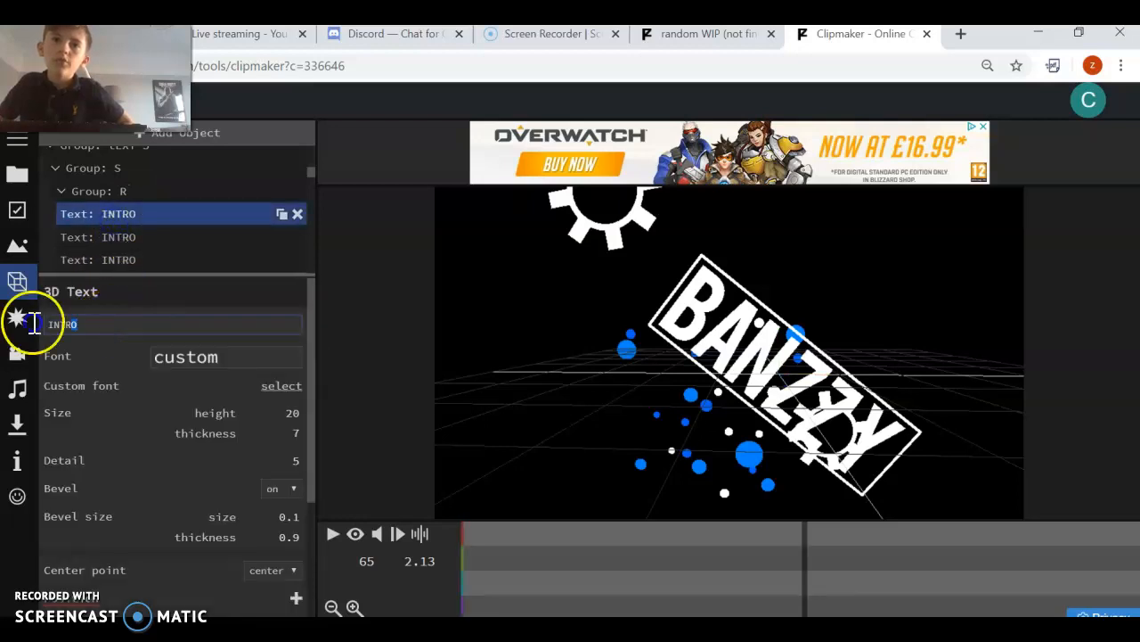
{"action": "type", "text": "bankzzy"}
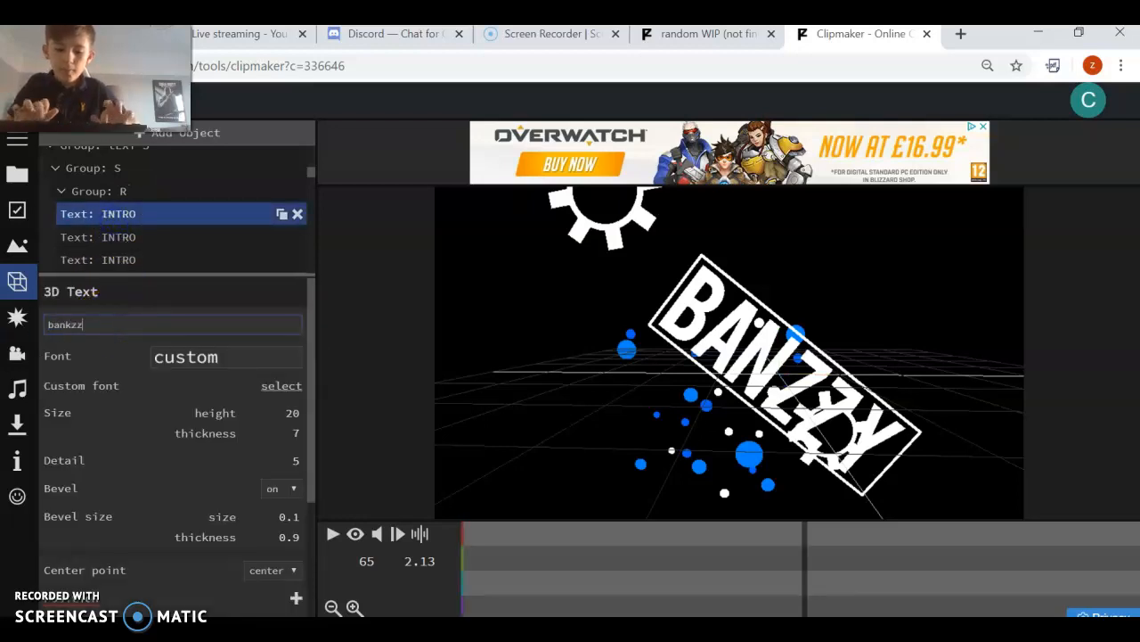
{"action": "left_click", "coordinate": [87, 338]}
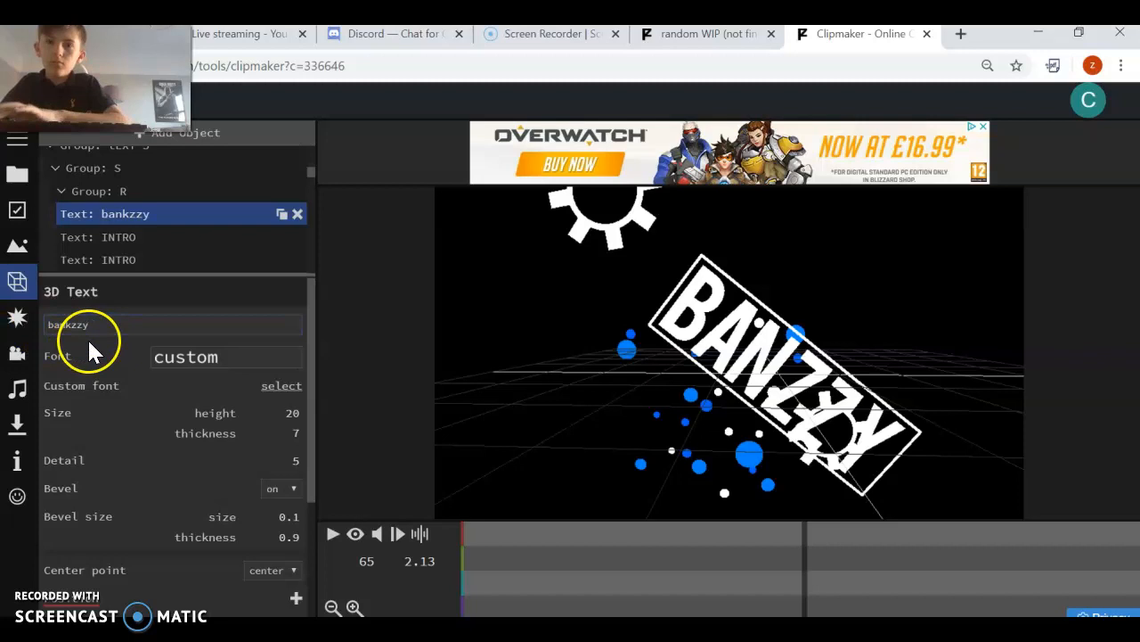
- Change the second INTRO text object in the "R" group to "bankzzy"
{"action": "left_click", "coordinate": [125, 233]}
{"action": "left_click_drag", "start_coordinate": [107, 318], "coordinate": [35, 323]}
{"action": "type", "text": "bankzzy"}
{"action": "left_click", "coordinate": [146, 297]}
- Replace the text of the third INTRO object in the "R" group with "bankzzy"
{"action": "left_click", "coordinate": [166, 259]}
{"action": "left_click_drag", "start_coordinate": [133, 324], "coordinate": [45, 325]}
{"action": "key", "text": "BackSpace"}
{"action": "type", "text": "bankzzy"}
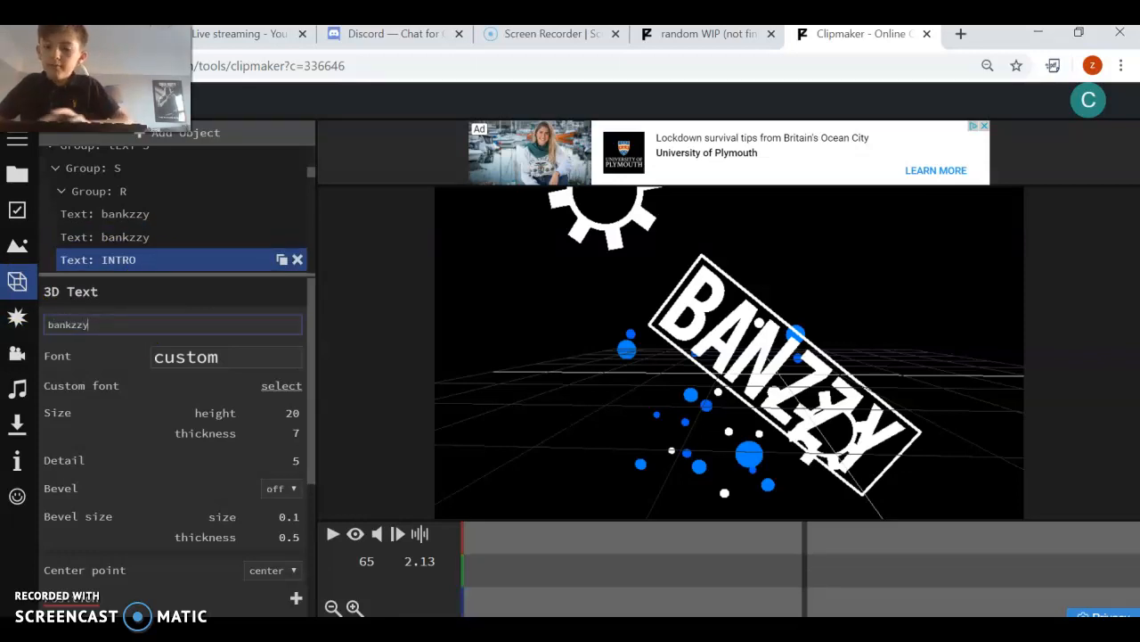
{"action": "key", "text": "Return"}
- Check the remaining objects in the list, then preview the intro through the camera view from the first frame and pause it
{"action": "scroll", "coordinate": [62, 213], "scroll_direction": "down", "scroll_amount": 1}
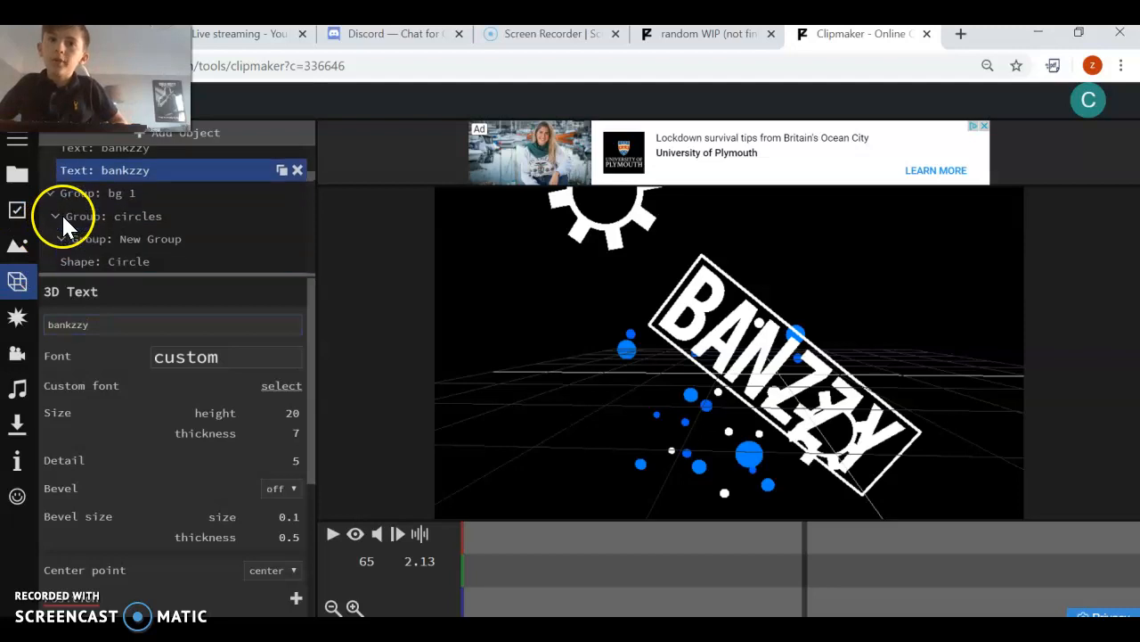
{"action": "scroll", "coordinate": [258, 241], "scroll_direction": "down", "scroll_amount": 1}
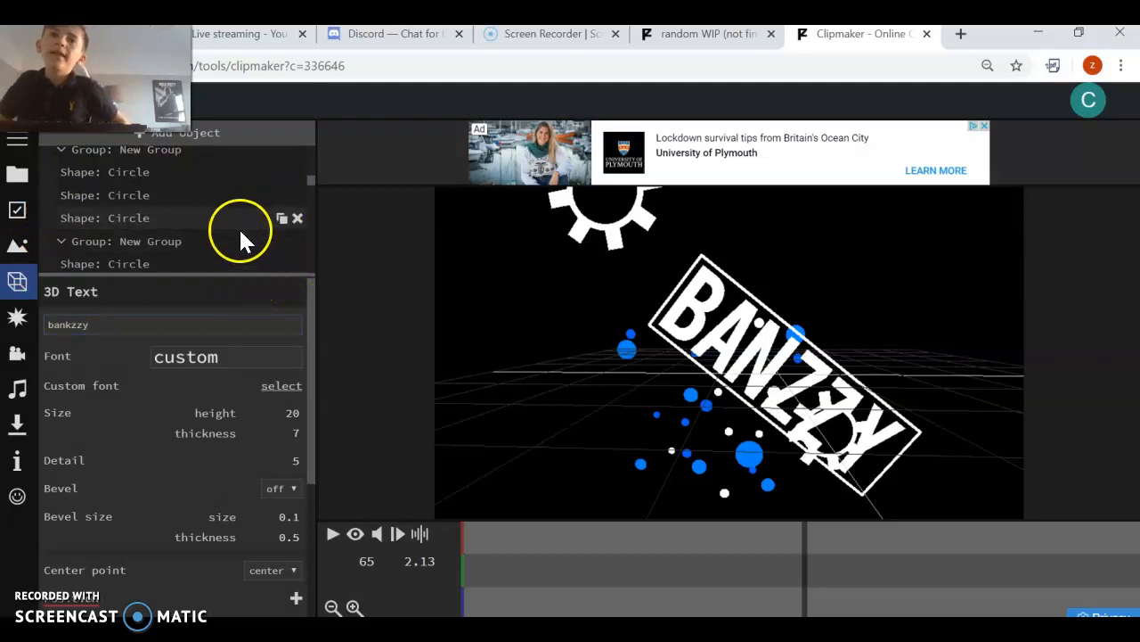
{"action": "scroll", "coordinate": [209, 230], "scroll_direction": "down", "scroll_amount": 3}
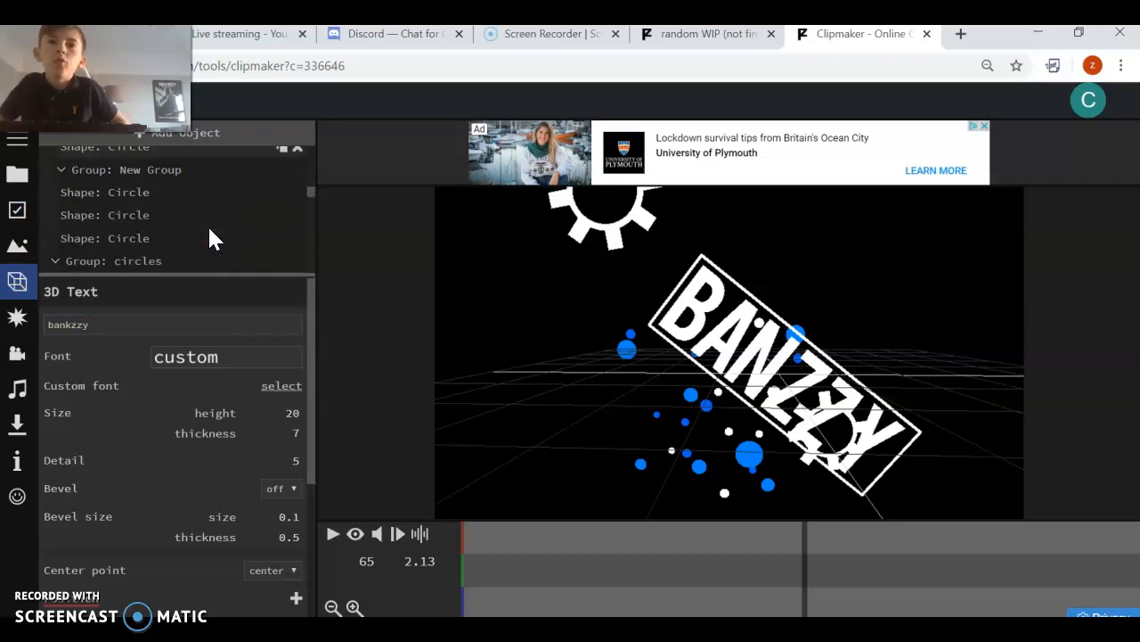
{"action": "scroll", "coordinate": [208, 225], "scroll_direction": "down", "scroll_amount": 1}
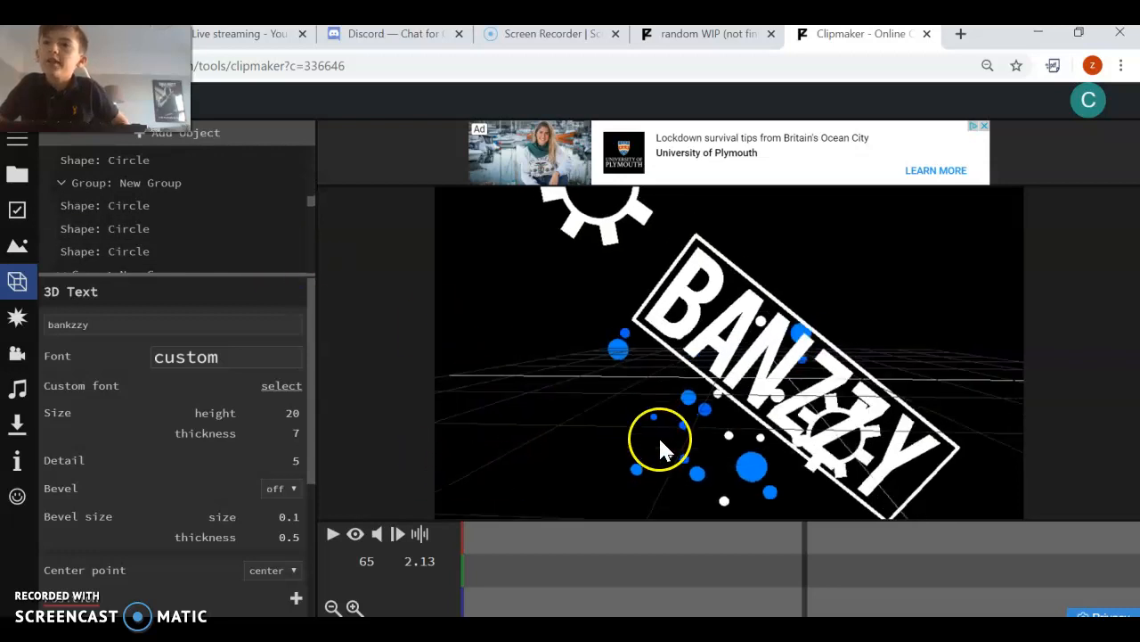
{"action": "left_click", "coordinate": [356, 534]}
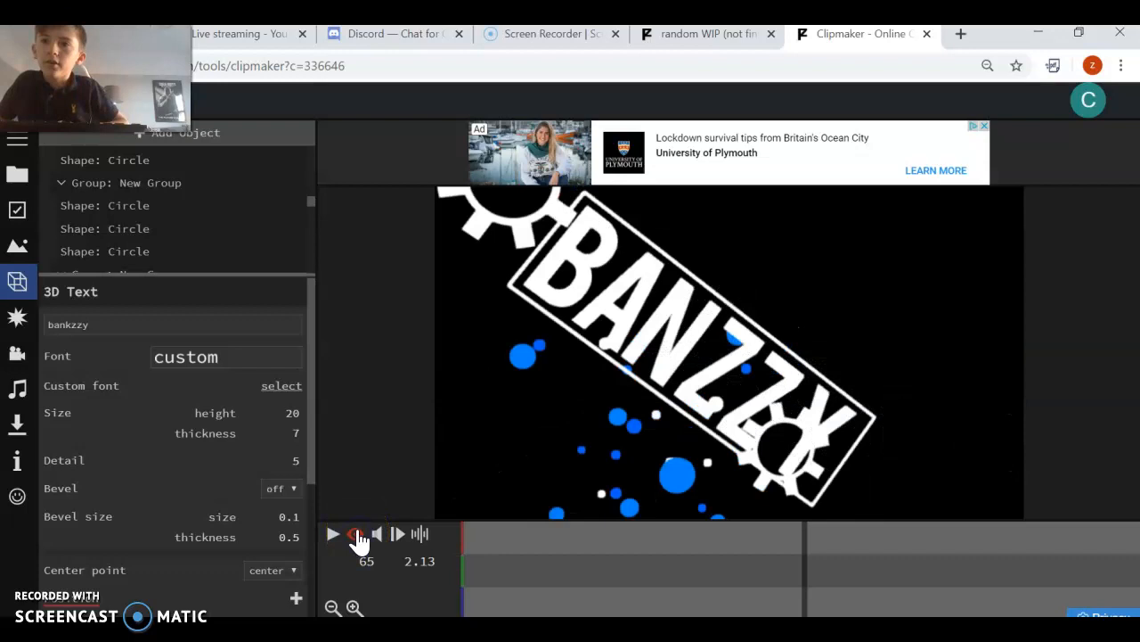
{"action": "left_click_drag", "start_coordinate": [813, 548], "coordinate": [440, 539]}
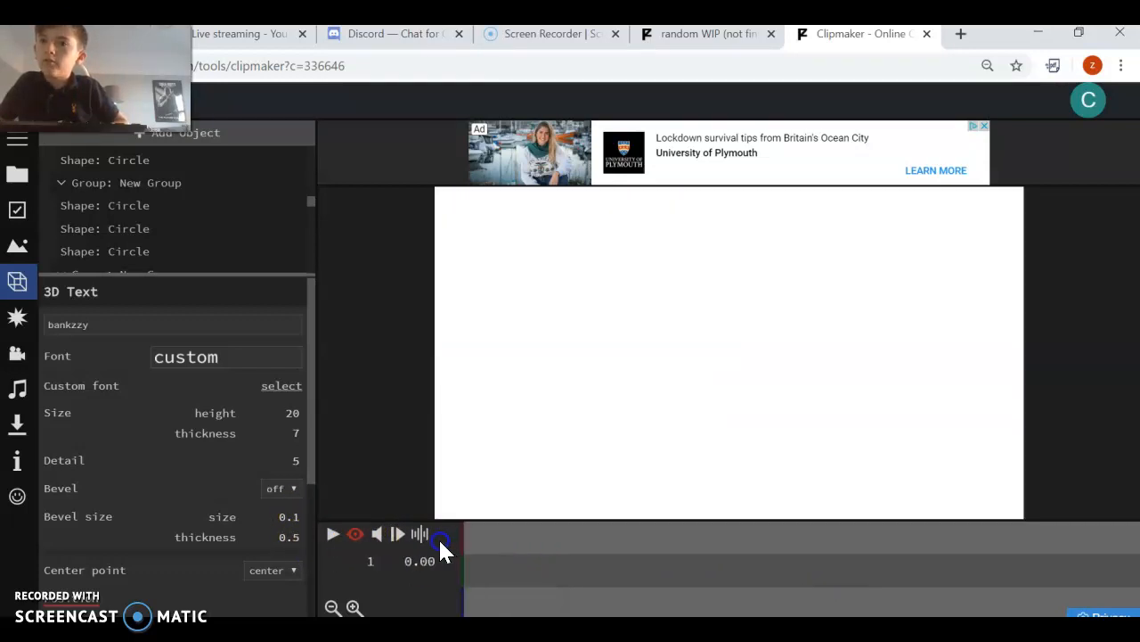
{"action": "left_click", "coordinate": [333, 534]}
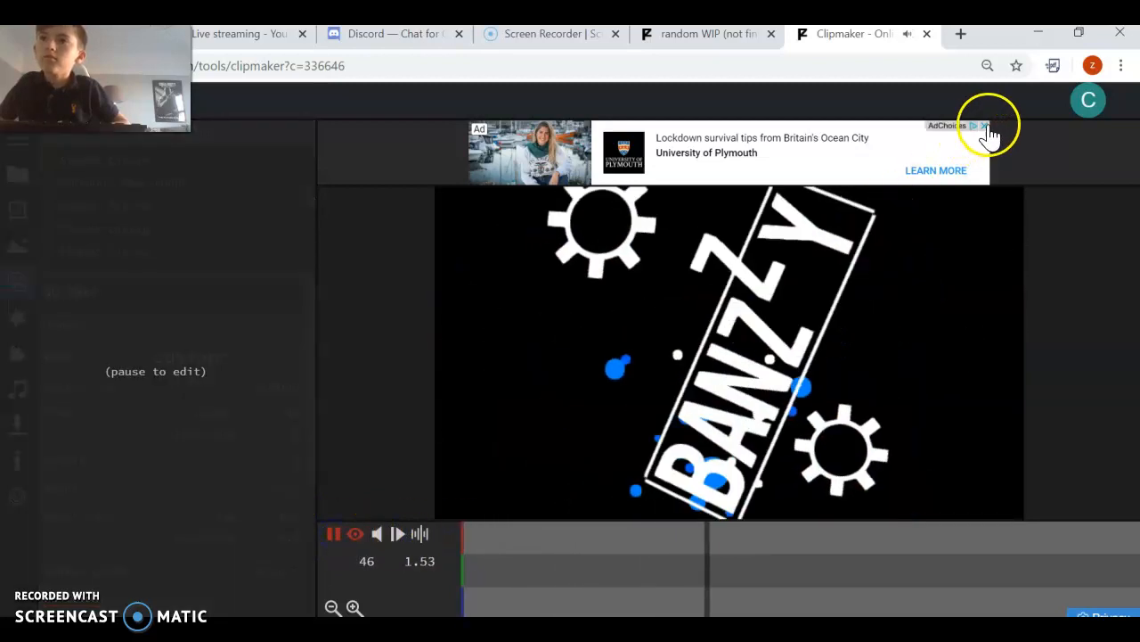
{"action": "left_click", "coordinate": [985, 127]}
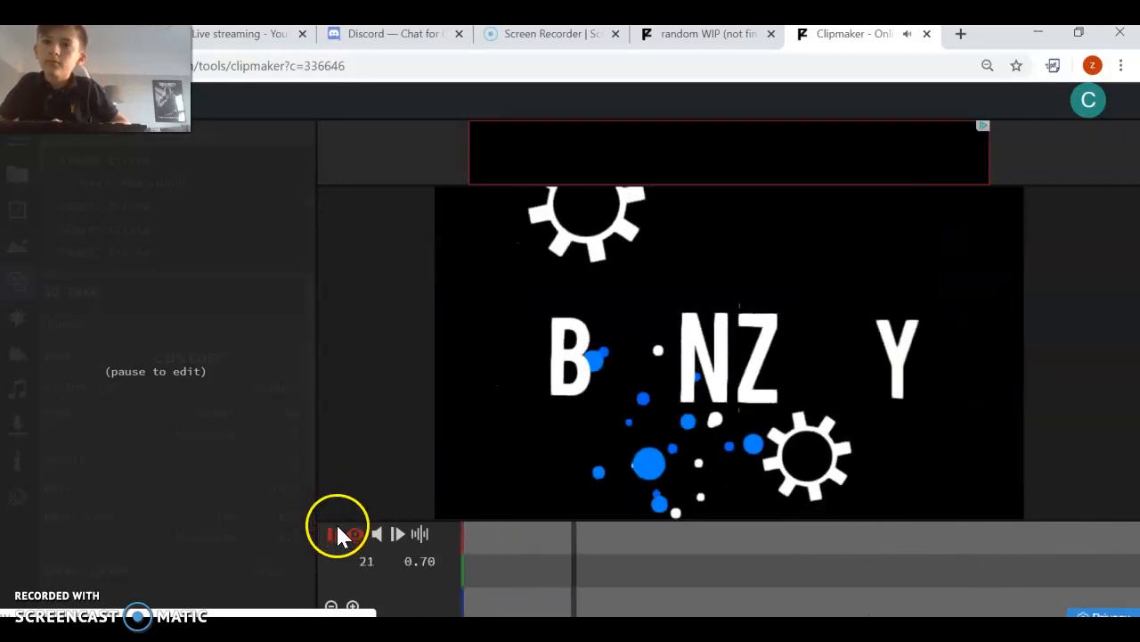
{"action": "left_click", "coordinate": [336, 533]}
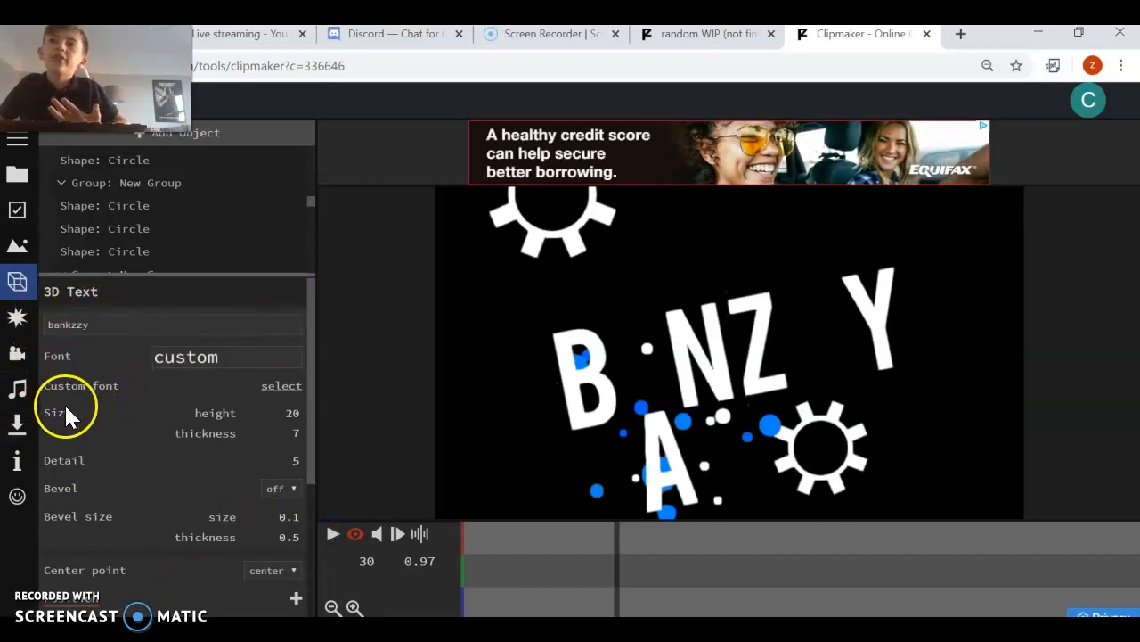
- Render the video in good quality mode with the .mkv (vp8/opus) format and download the finished file
{"action": "left_click", "coordinate": [13, 427]}
{"action": "left_click", "coordinate": [242, 163]}
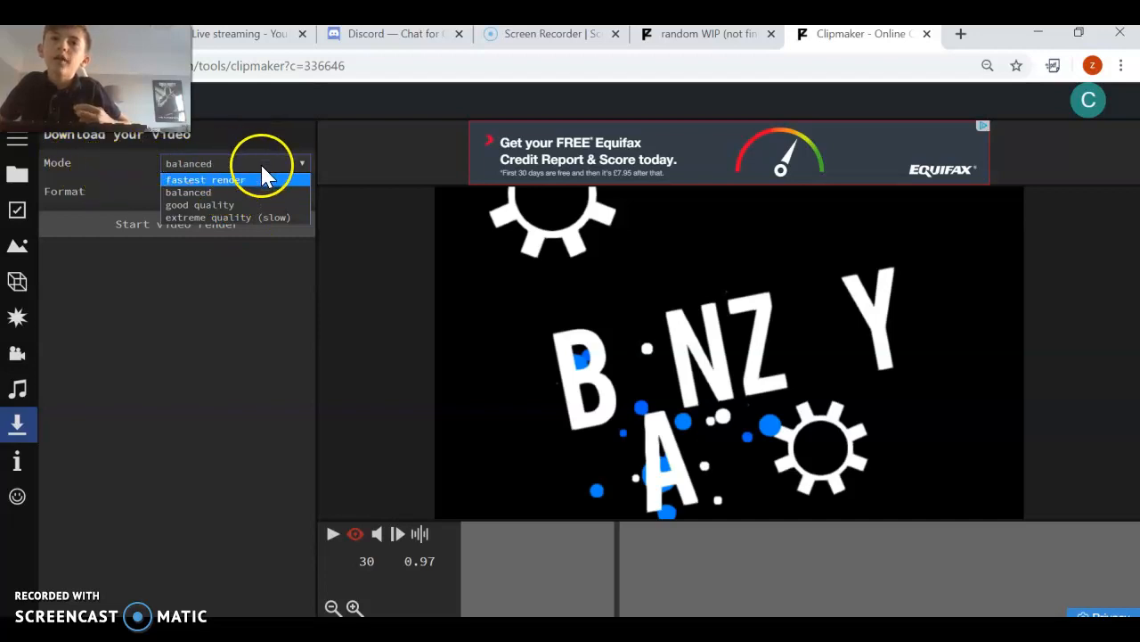
{"action": "left_click", "coordinate": [222, 205]}
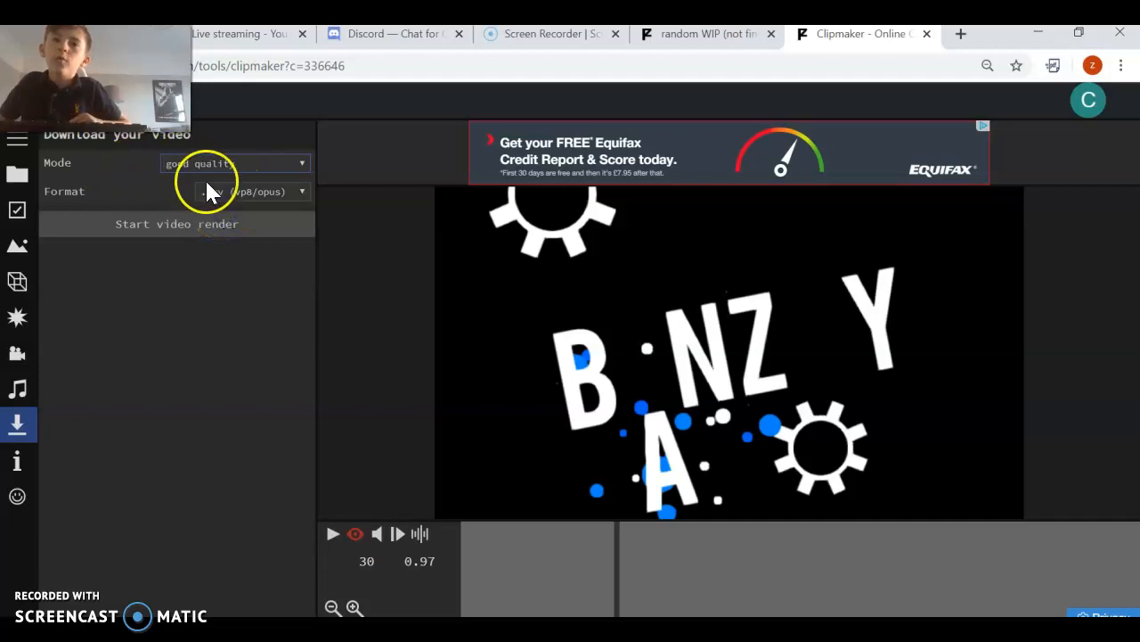
{"action": "left_click", "coordinate": [258, 192]}
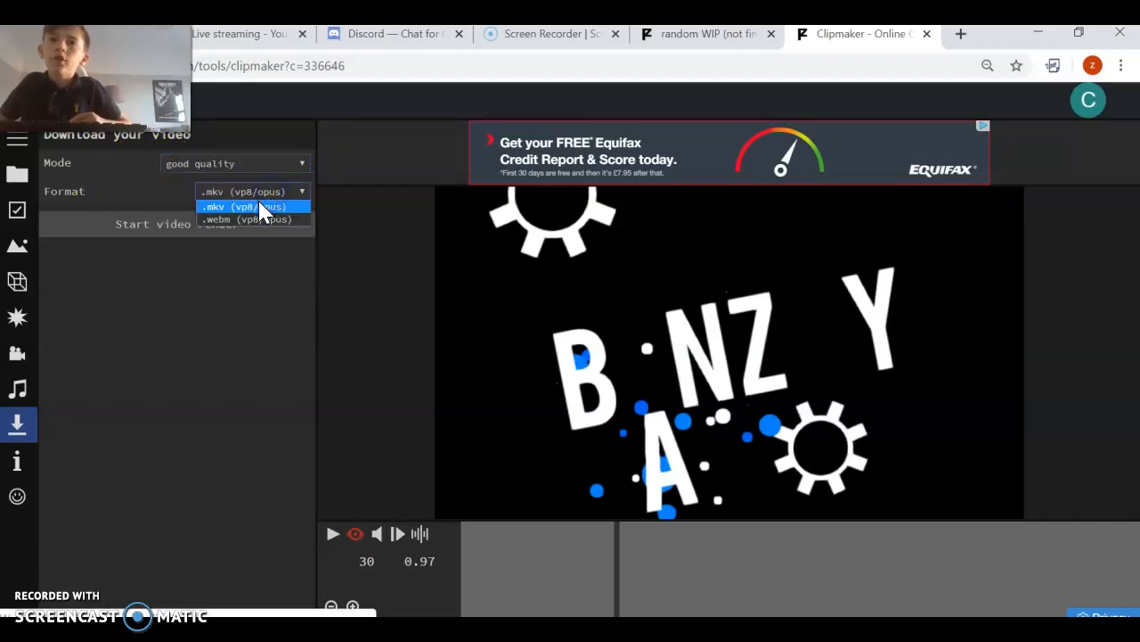
{"action": "left_click", "coordinate": [299, 189]}
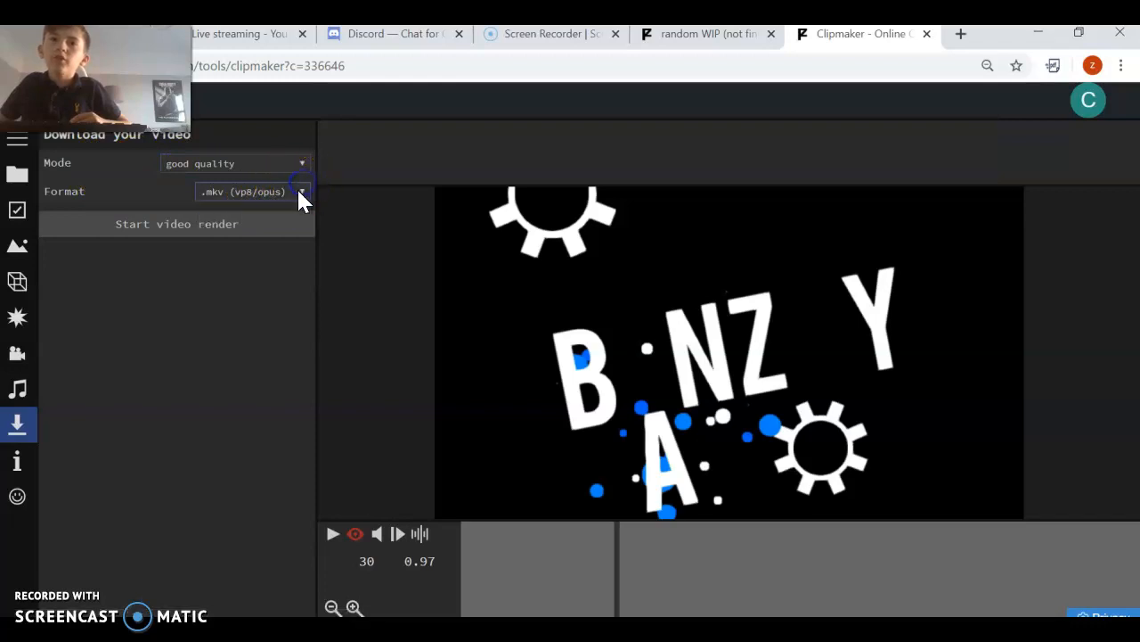
{"action": "left_click", "coordinate": [200, 227]}
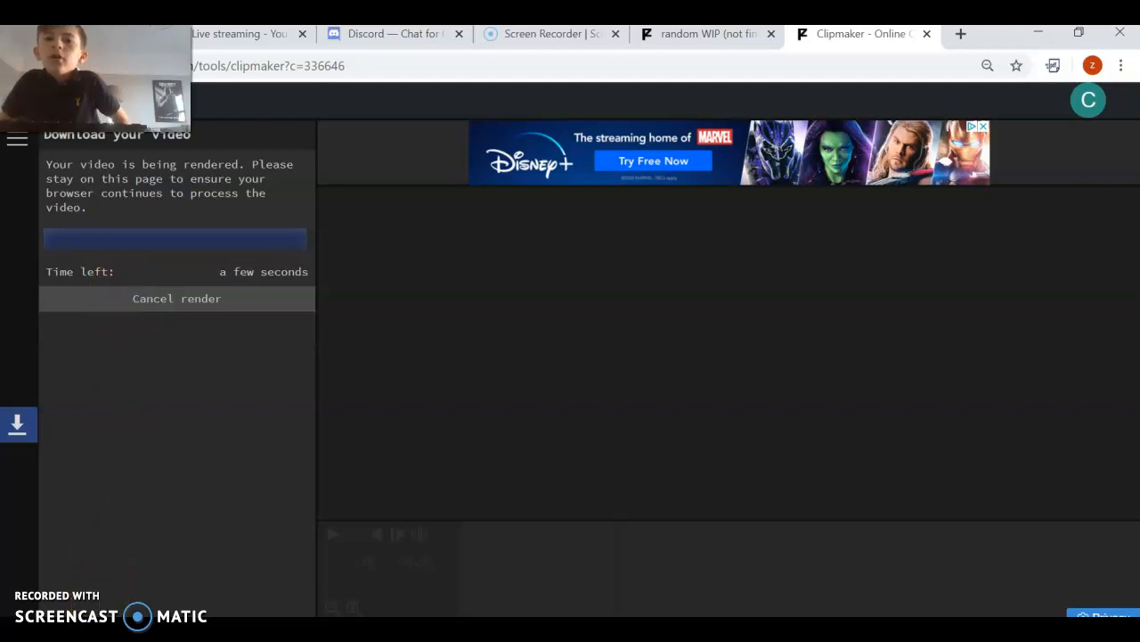
{"action": "left_click", "coordinate": [196, 210]}
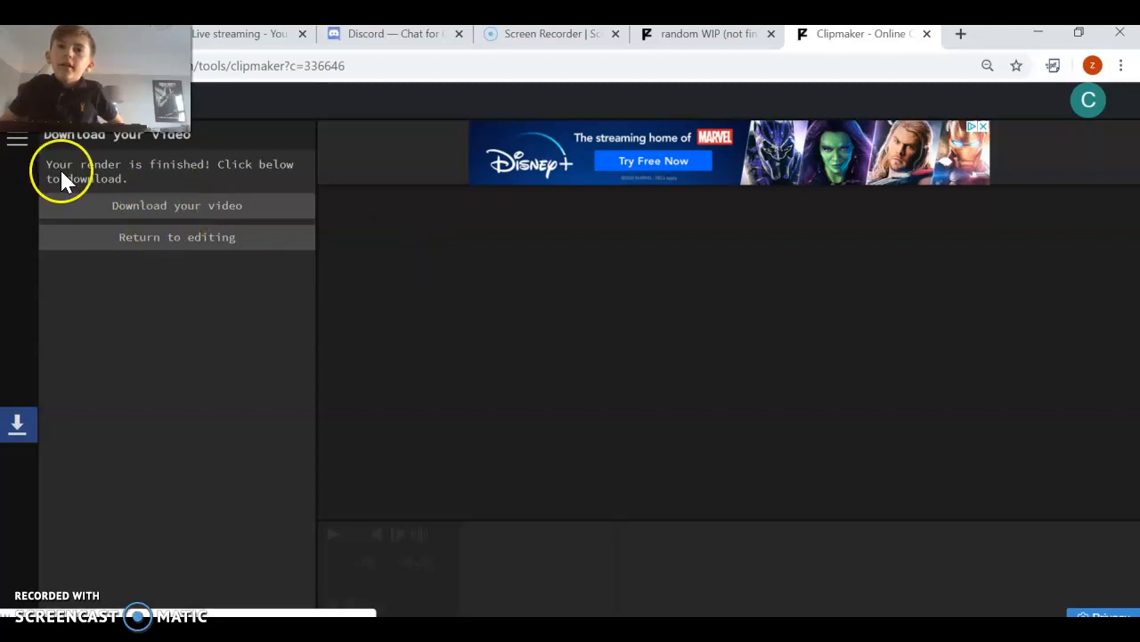
{"action": "left_click", "coordinate": [119, 205]}
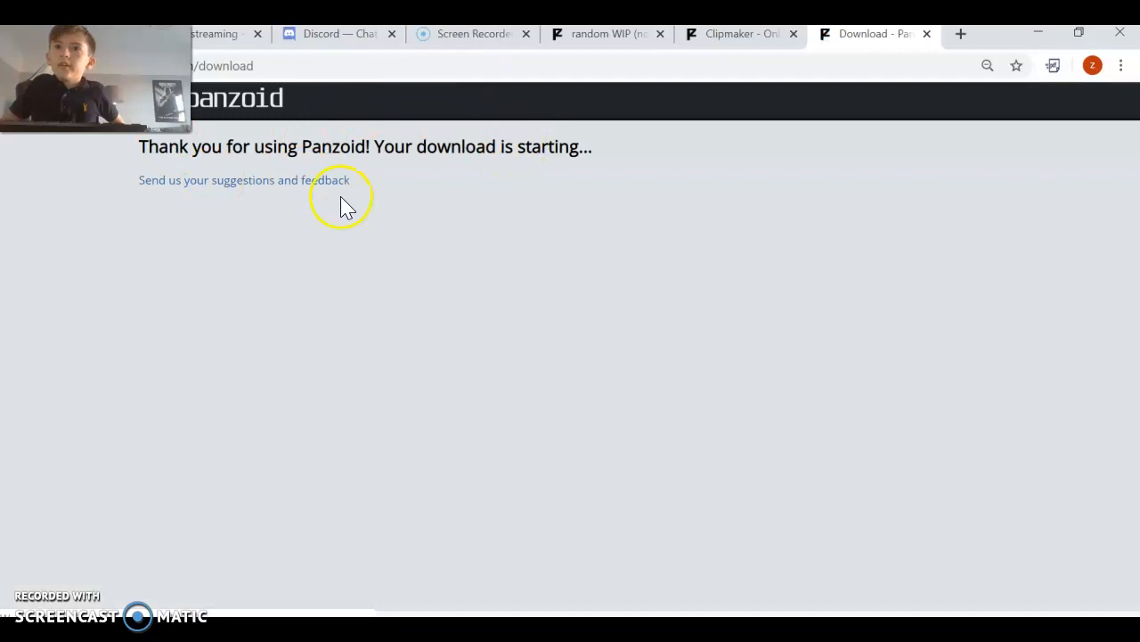
- Return from the random WIP template's page to the Panzoid creations search and search for "outro"
{"action": "left_click", "coordinate": [596, 37]}
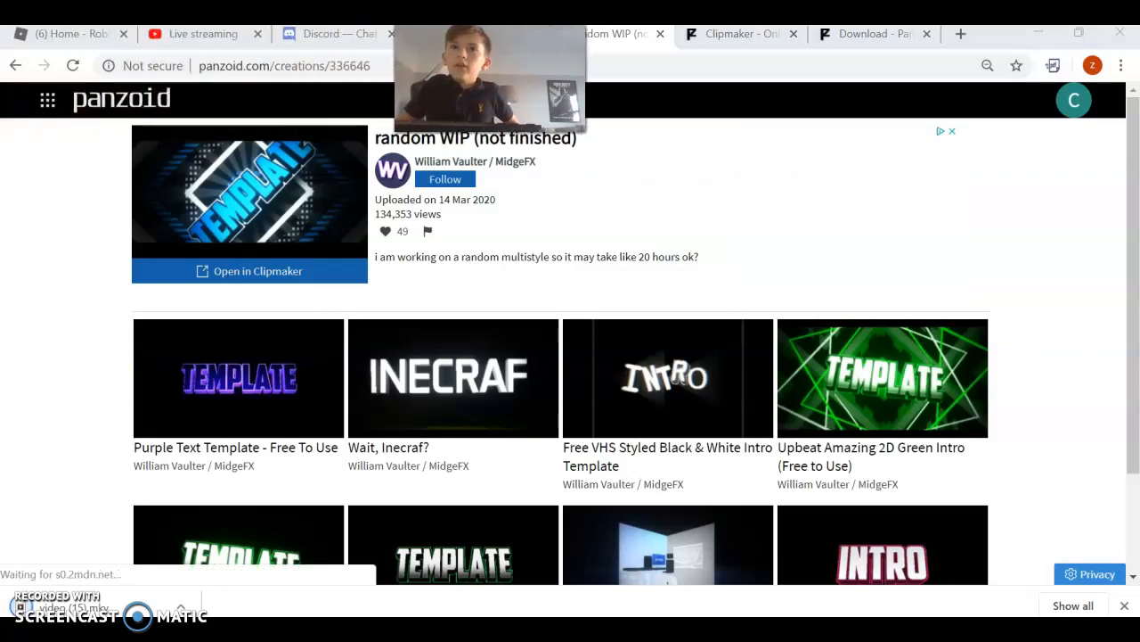
{"action": "left_click", "coordinate": [18, 66]}
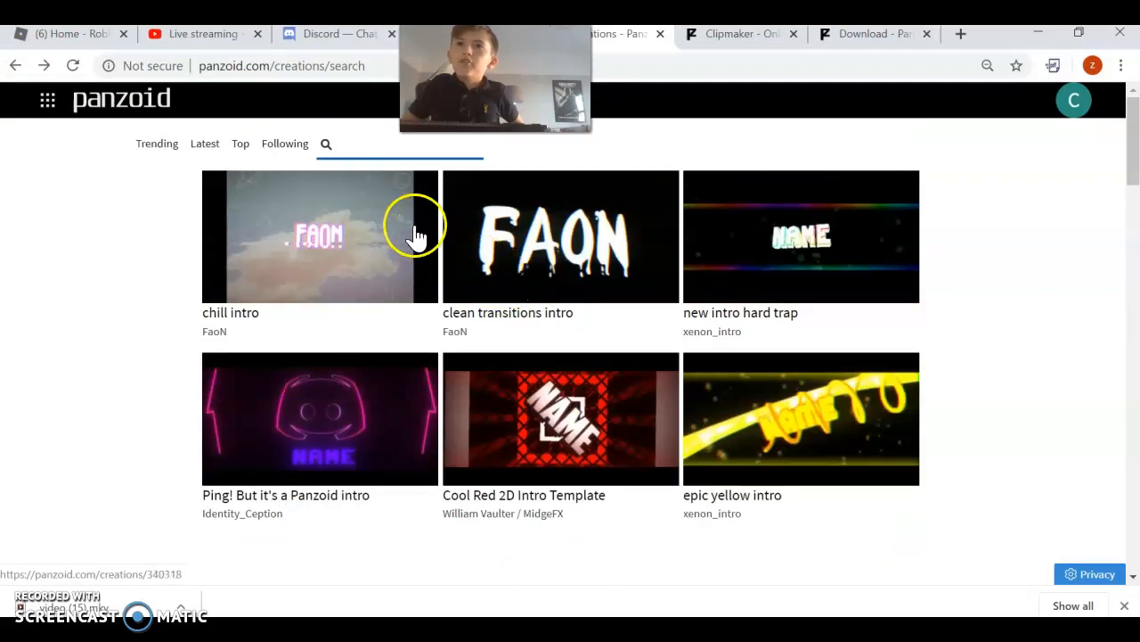
{"action": "left_click", "coordinate": [353, 141]}
{"action": "type", "text": "outro"}
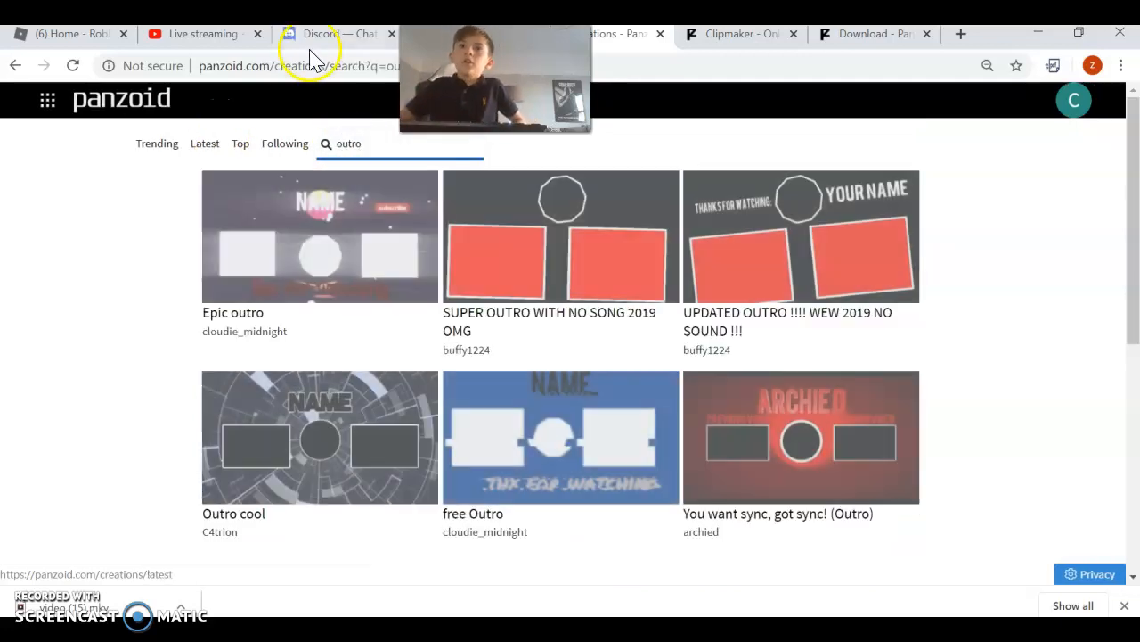
- Look through the outro templates in the search results for a suitable one
{"action": "scroll", "coordinate": [599, 284], "scroll_direction": "down", "scroll_amount": 1}
{"action": "scroll", "coordinate": [599, 283], "scroll_direction": "down", "scroll_amount": 3}
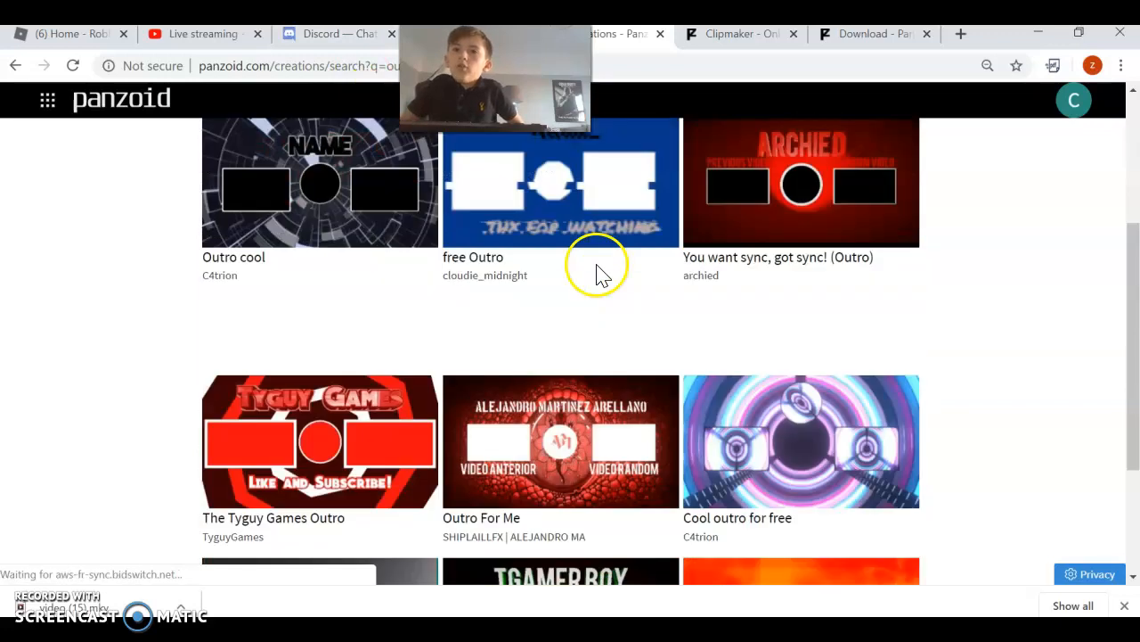
{"action": "scroll", "coordinate": [814, 369], "scroll_direction": "up", "scroll_amount": 1}
{"action": "scroll", "coordinate": [825, 372], "scroll_direction": "down", "scroll_amount": 3}
{"action": "scroll", "coordinate": [824, 373], "scroll_direction": "down", "scroll_amount": 4}
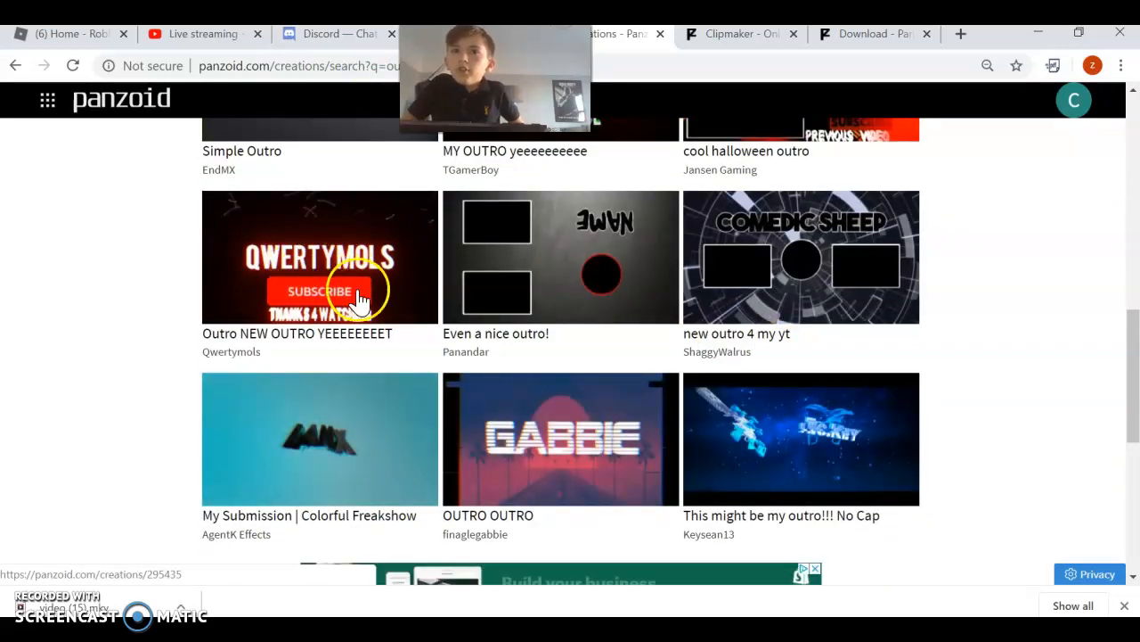
{"action": "scroll", "coordinate": [866, 351], "scroll_direction": "down", "scroll_amount": 3}
{"action": "scroll", "coordinate": [809, 346], "scroll_direction": "down", "scroll_amount": 3}
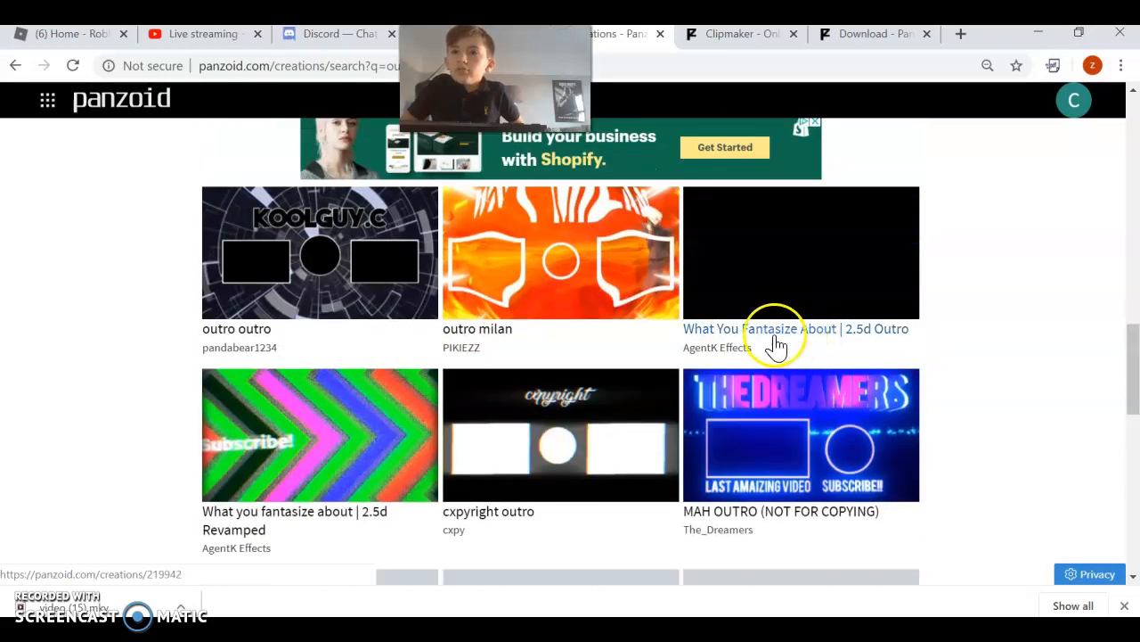
{"action": "scroll", "coordinate": [790, 369], "scroll_direction": "down", "scroll_amount": 3}
{"action": "scroll", "coordinate": [521, 397], "scroll_direction": "down", "scroll_amount": 1}
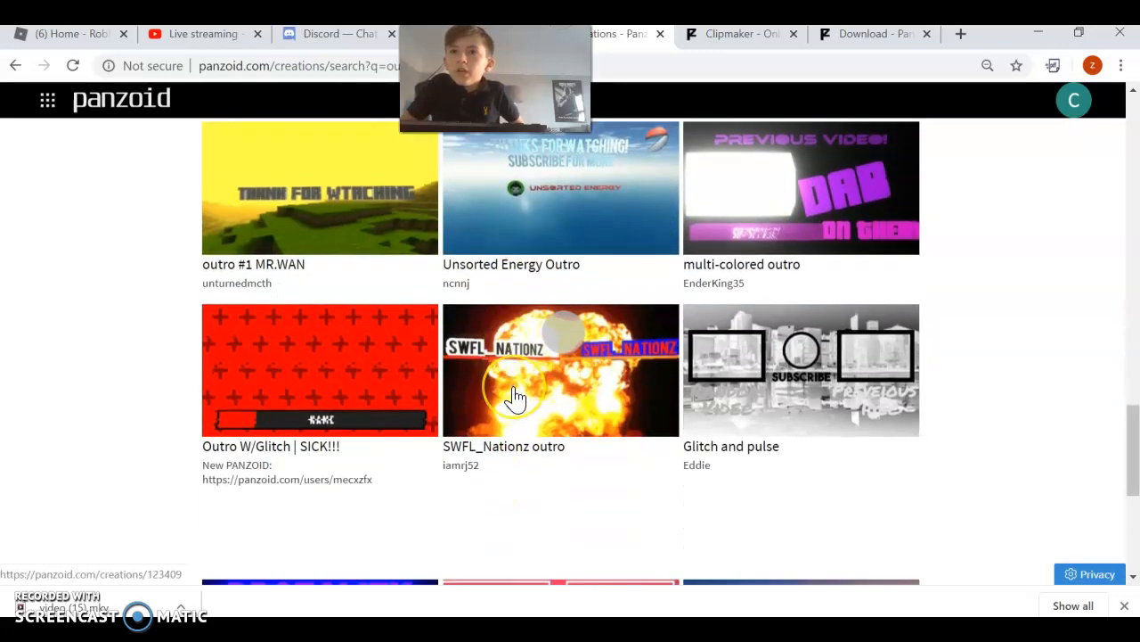
{"action": "scroll", "coordinate": [461, 401], "scroll_direction": "down", "scroll_amount": 4}
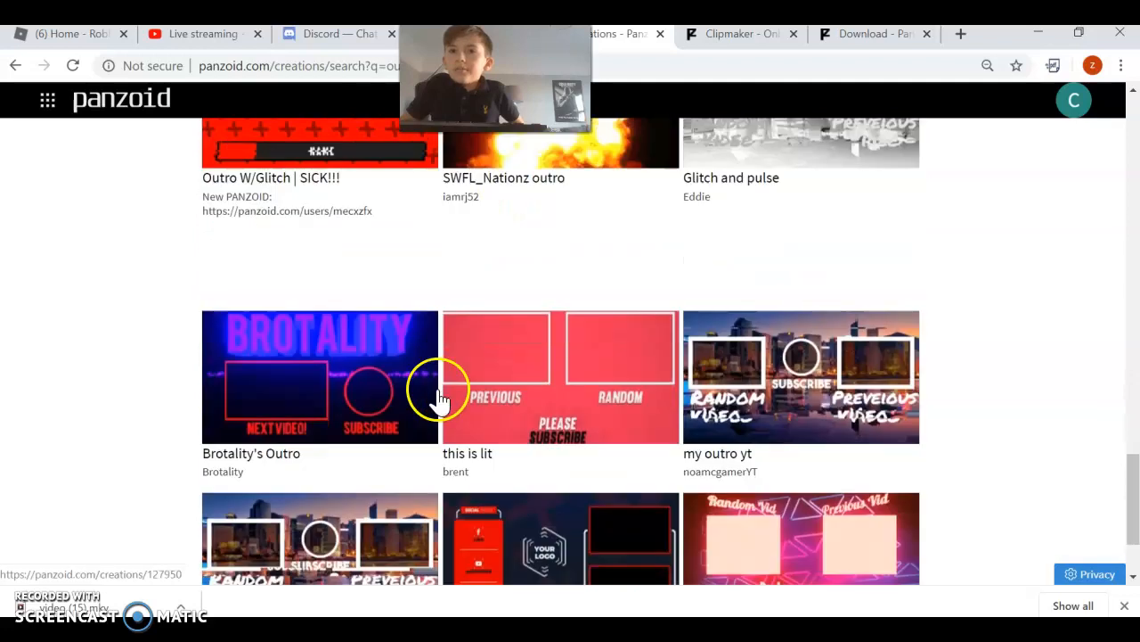
{"action": "scroll", "coordinate": [538, 393], "scroll_direction": "down", "scroll_amount": 2}
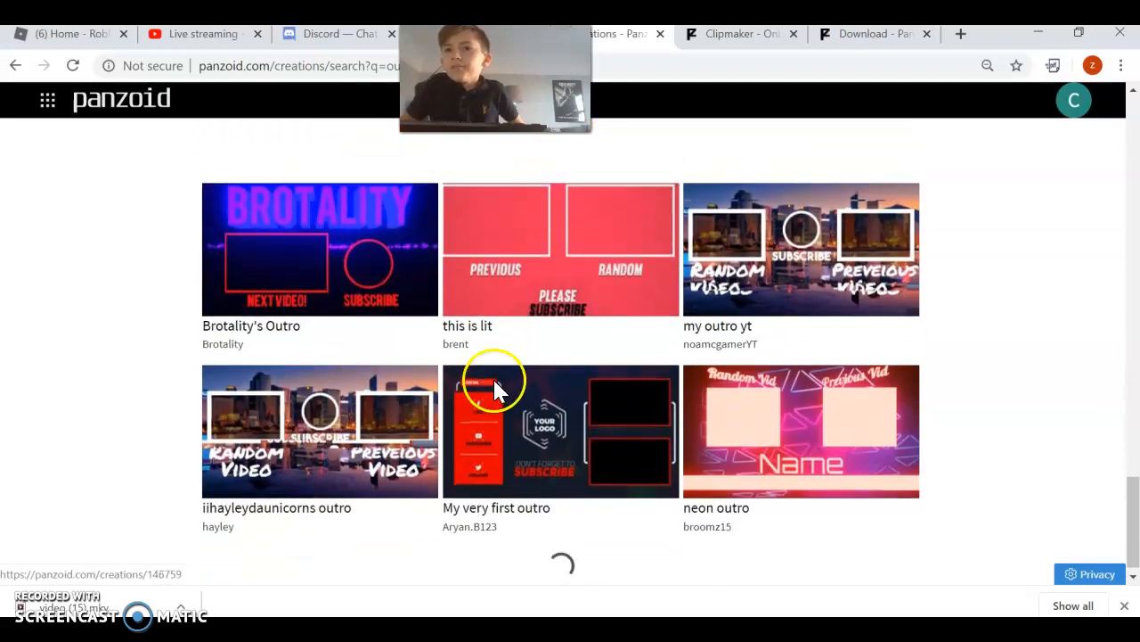
{"action": "scroll", "coordinate": [576, 386], "scroll_direction": "down", "scroll_amount": 3}
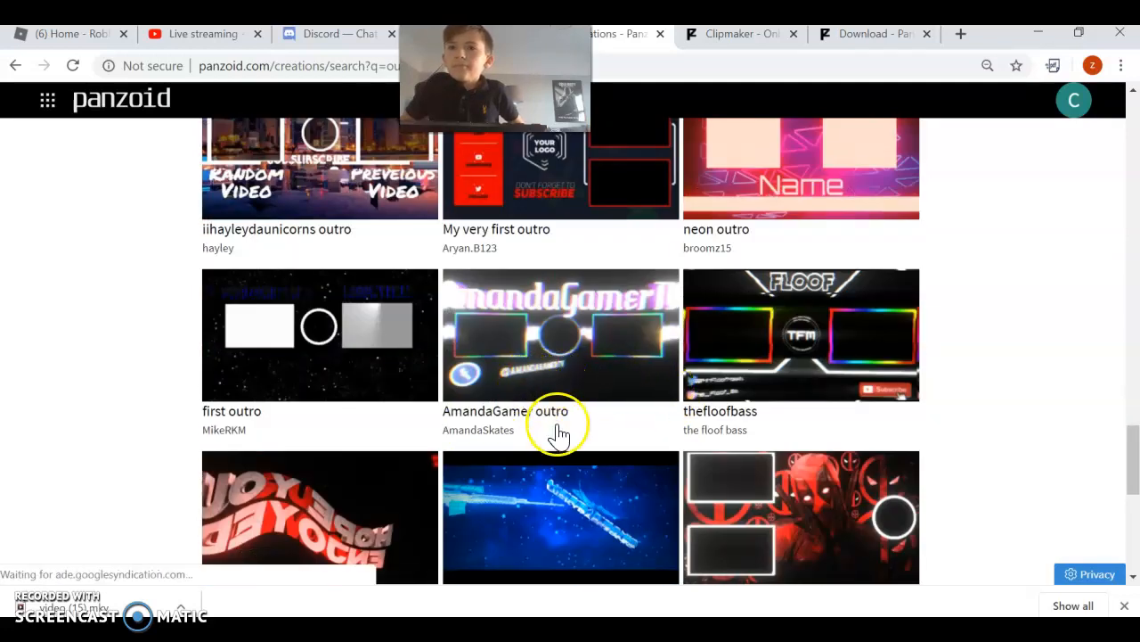
{"action": "scroll", "coordinate": [453, 458], "scroll_direction": "up", "scroll_amount": 8}
{"action": "scroll", "coordinate": [361, 357], "scroll_direction": "up", "scroll_amount": 7}
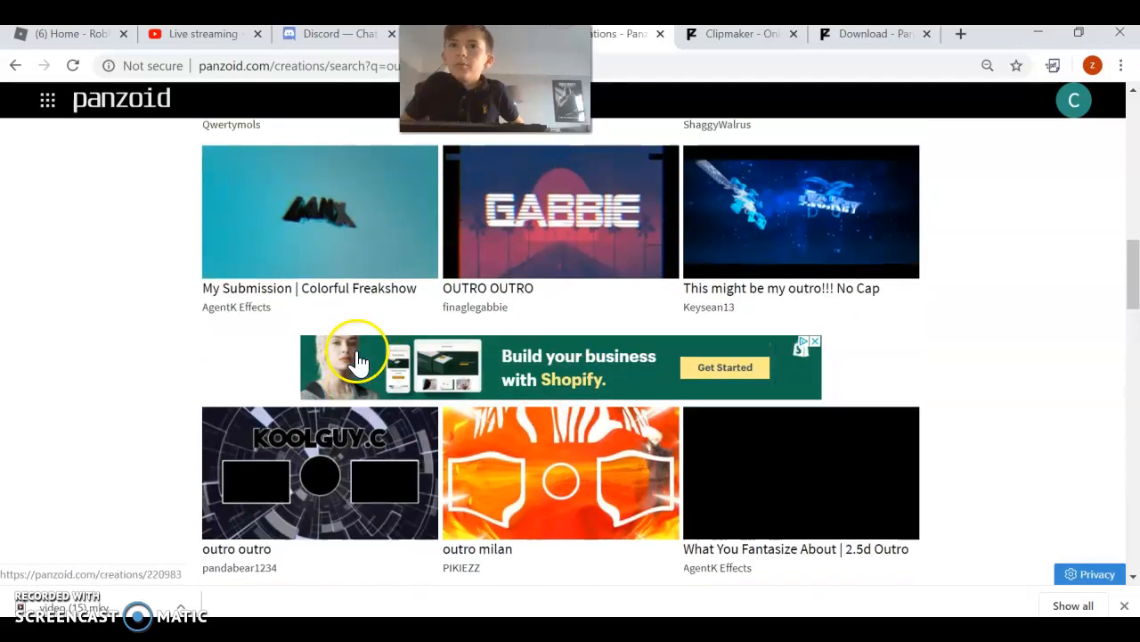
- Open the "Outro NEW OUTRO YEEEEEEEET" template in Clipmaker and switch its preview to the camera view
{"action": "left_click", "coordinate": [330, 313]}
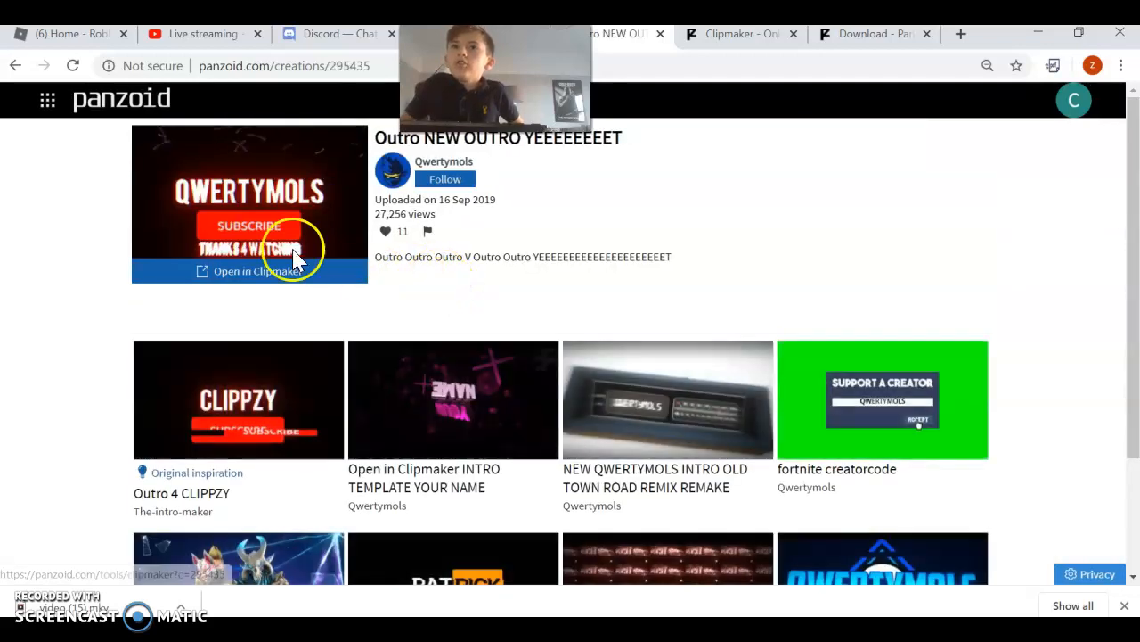
{"action": "left_click", "coordinate": [270, 268]}
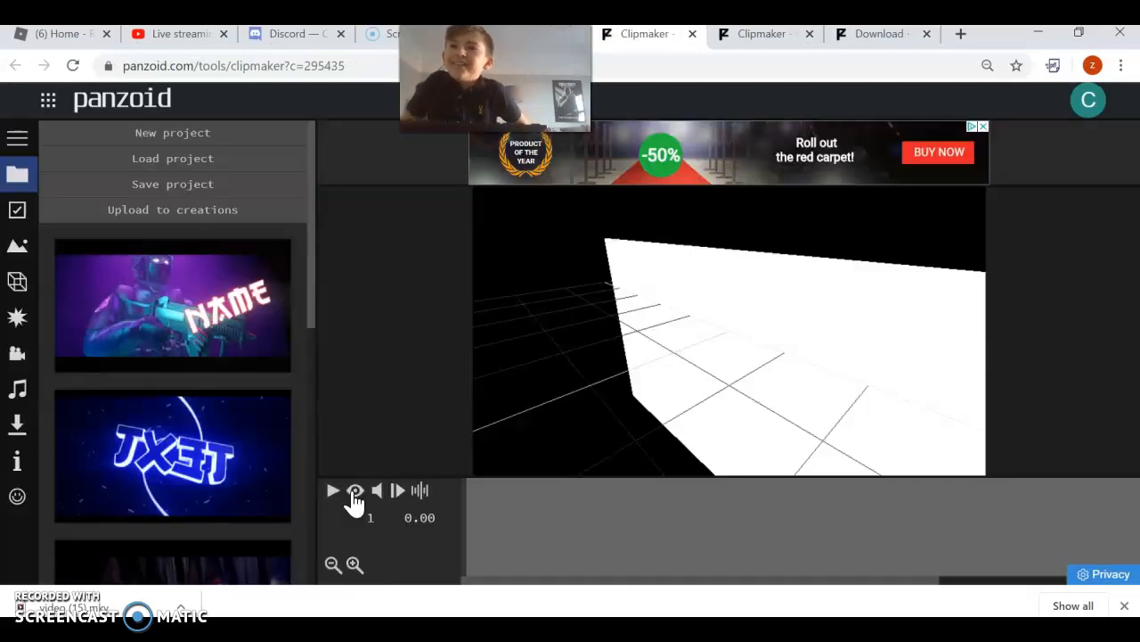
{"action": "left_click", "coordinate": [354, 491]}
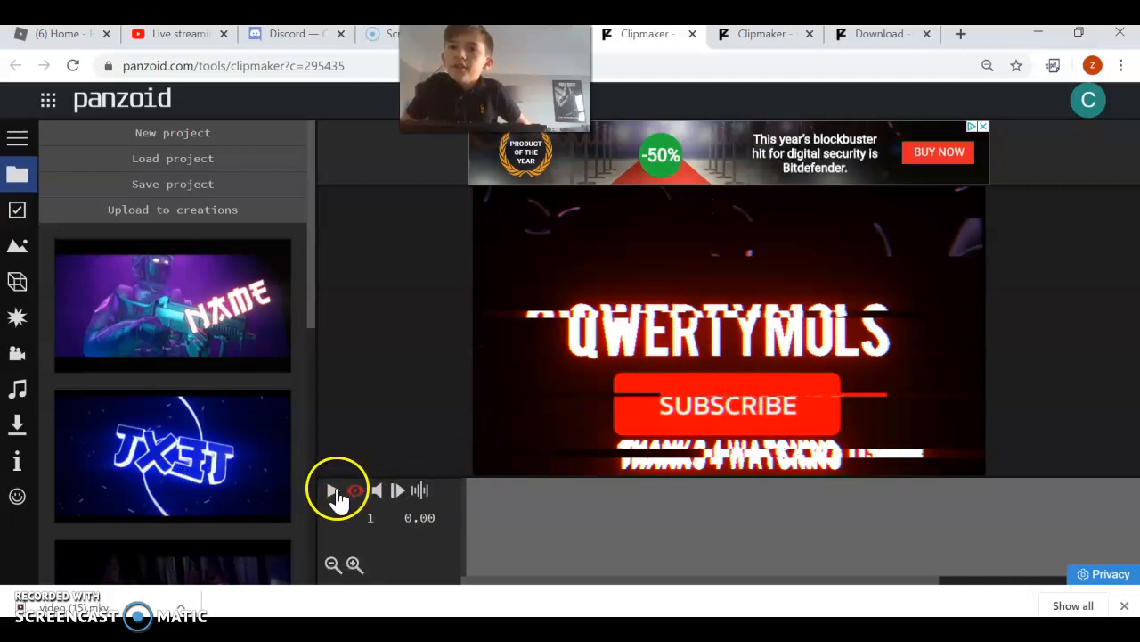
- Play the outro template's preview through the camera view, then pause it to return to editing
{"action": "left_click", "coordinate": [333, 491]}
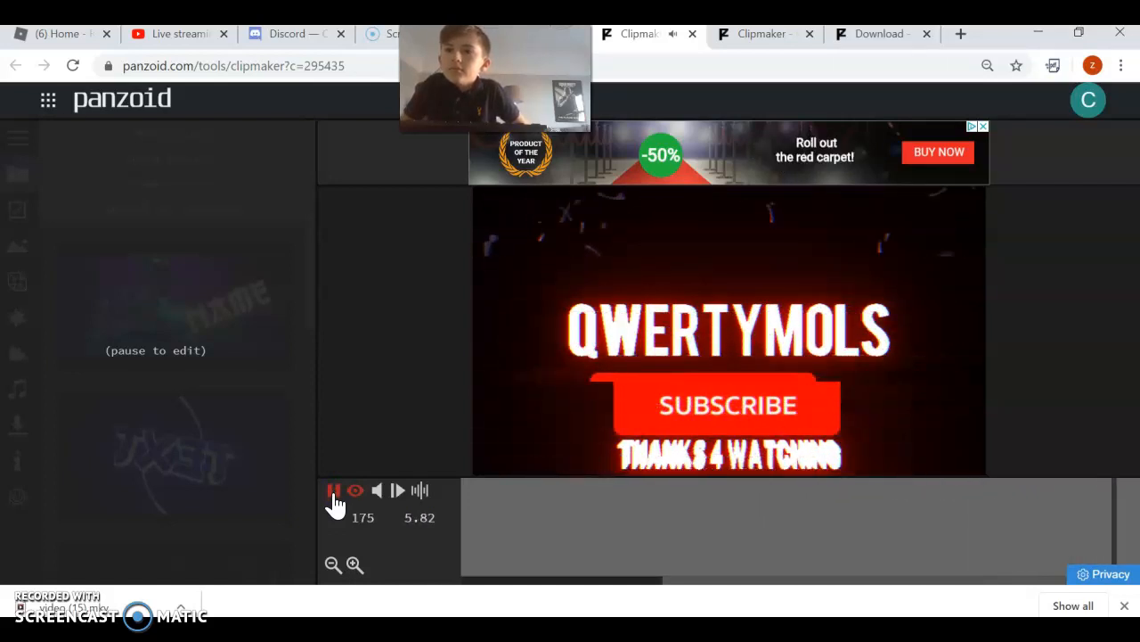
{"action": "left_click", "coordinate": [334, 496]}
- Examine the outro project's basic settings, scene choices, object list, effects, camera animation and audio track options
{"action": "left_click", "coordinate": [20, 216]}
{"action": "left_click", "coordinate": [21, 245]}
{"action": "left_click", "coordinate": [20, 317]}
{"action": "left_click", "coordinate": [17, 282]}
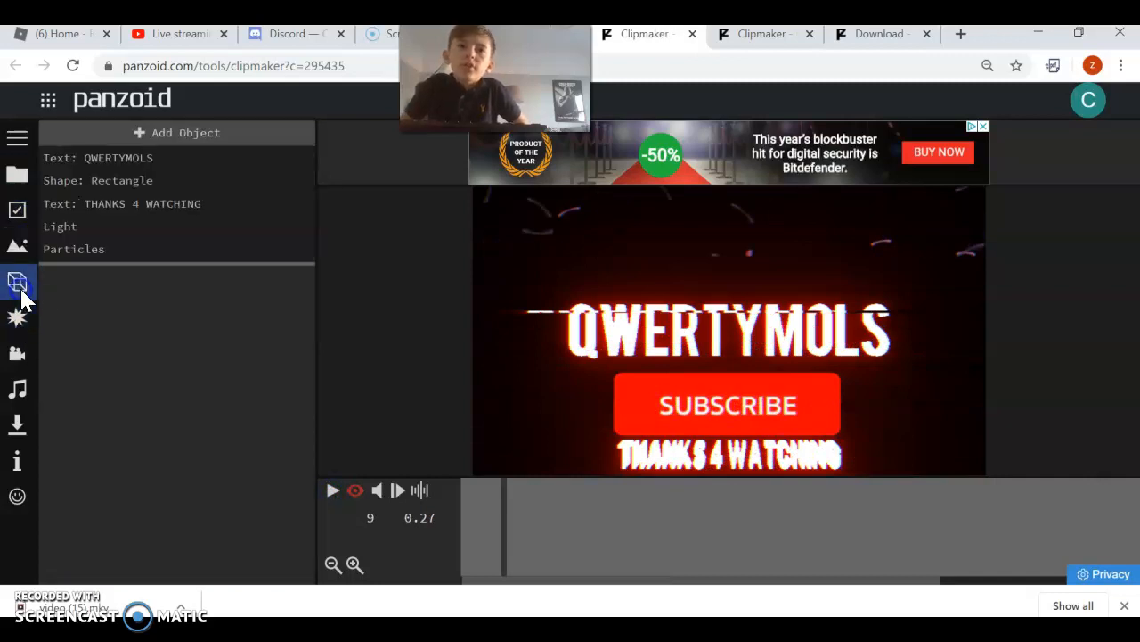
{"action": "left_click", "coordinate": [19, 209]}
{"action": "left_click", "coordinate": [18, 176]}
{"action": "left_click", "coordinate": [19, 210]}
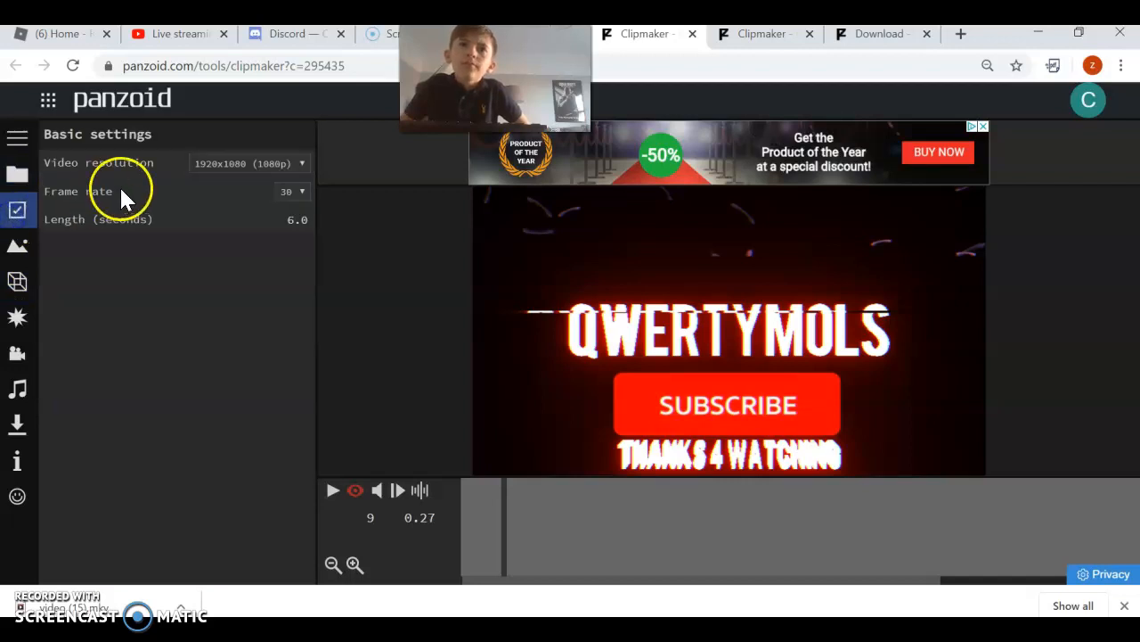
{"action": "left_click", "coordinate": [17, 281]}
{"action": "left_click", "coordinate": [19, 248]}
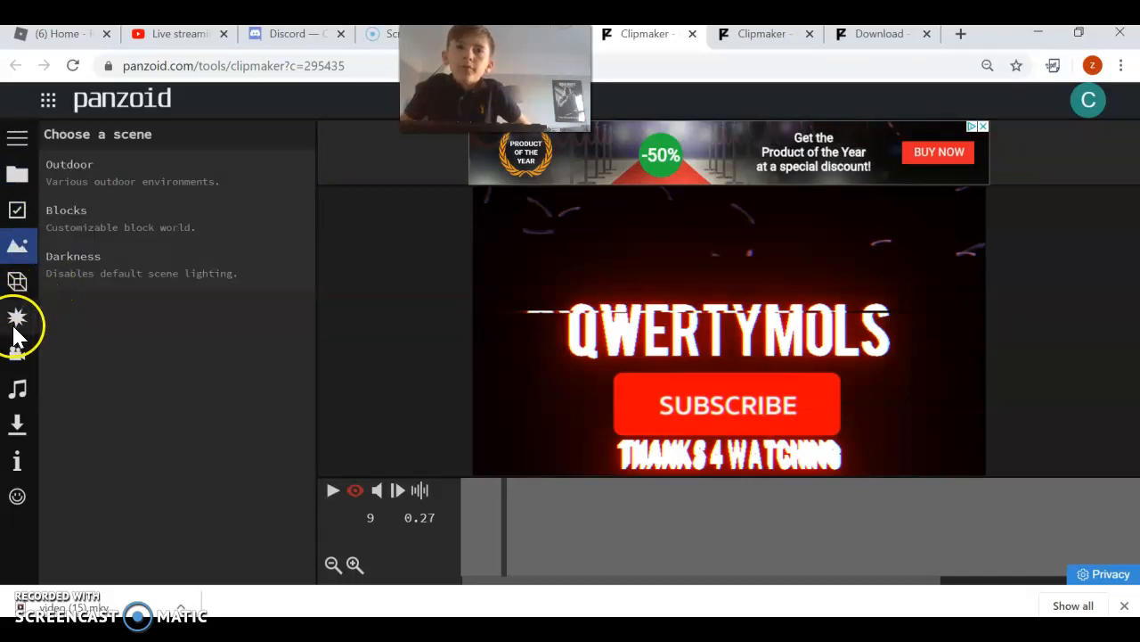
{"action": "left_click", "coordinate": [18, 357]}
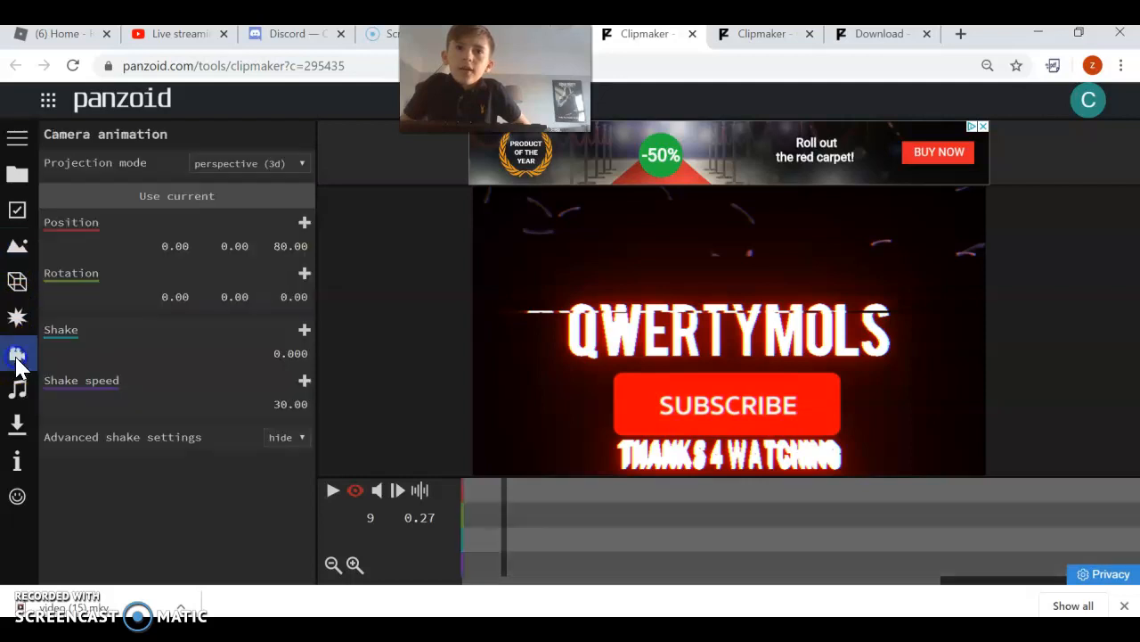
{"action": "left_click", "coordinate": [18, 392]}
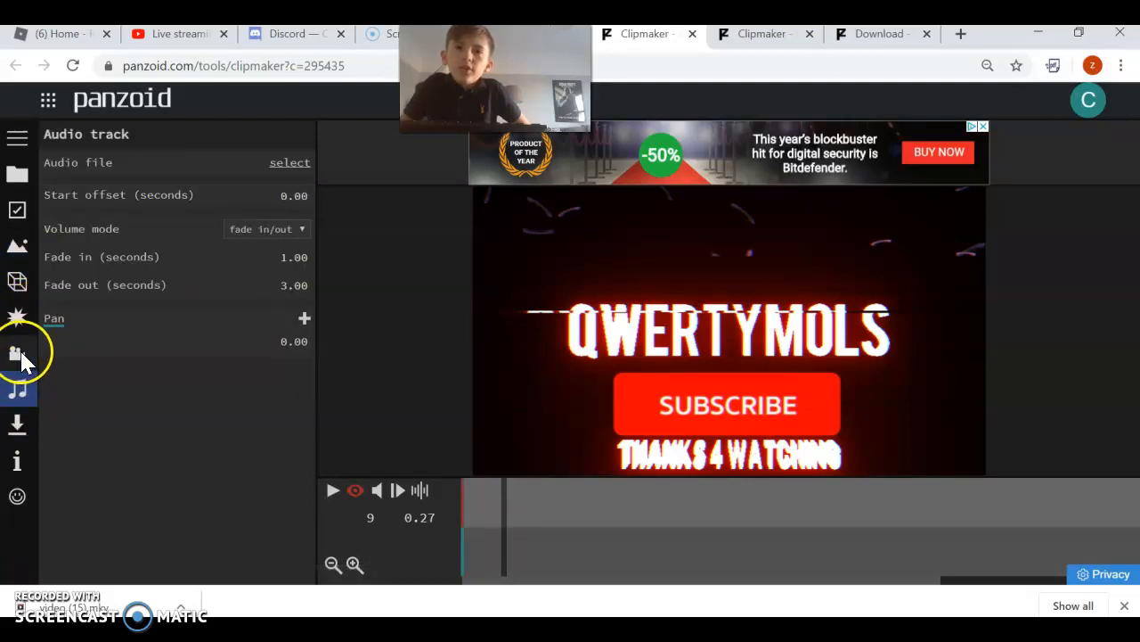
{"action": "left_click", "coordinate": [18, 355]}
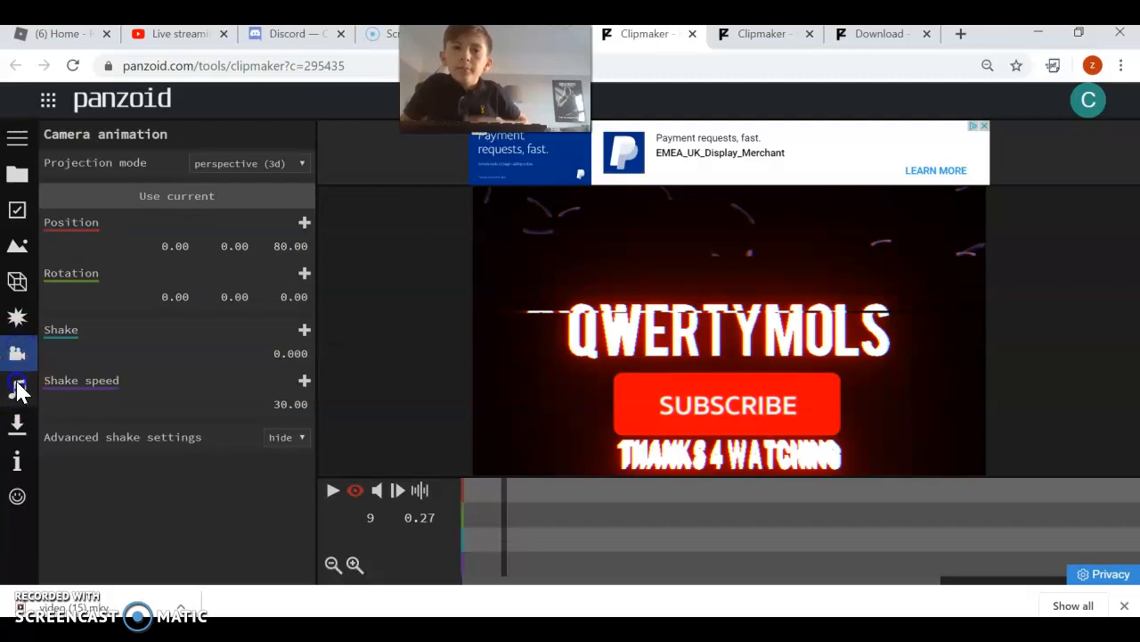
{"action": "left_click", "coordinate": [18, 392]}
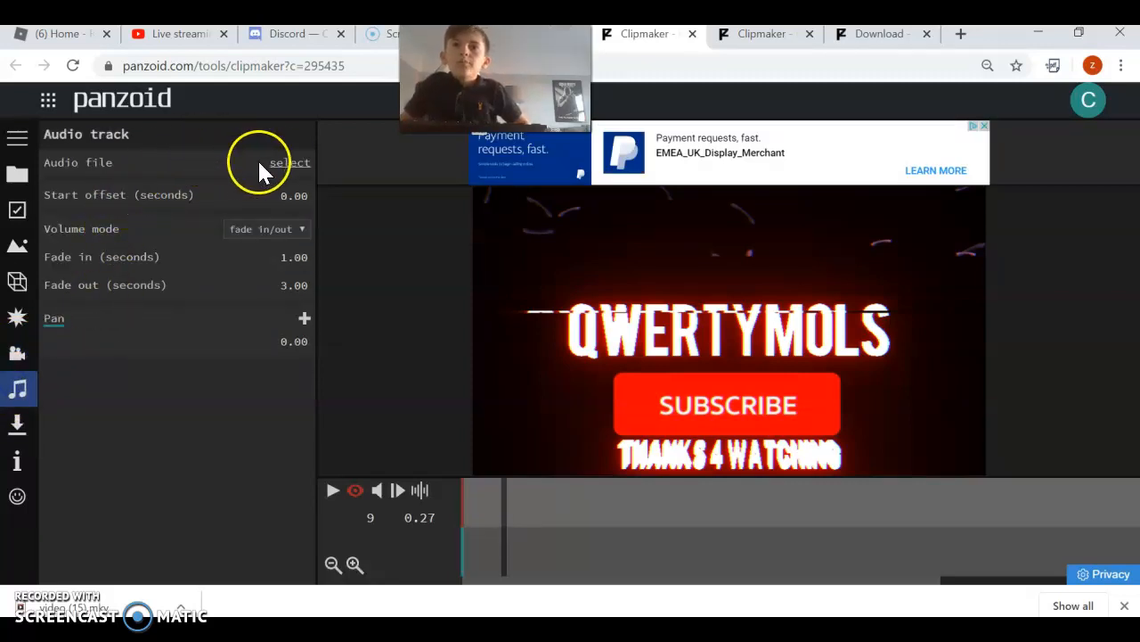